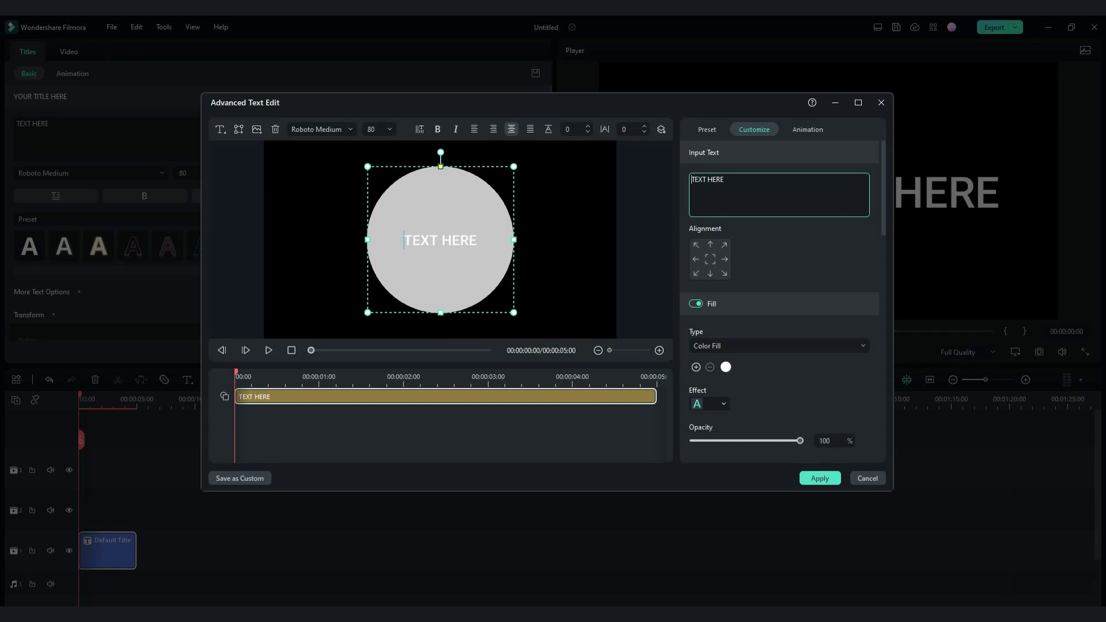
Clear the placeholder text from the circle shape and turn off its Shape Fill.
key("BackSpace")
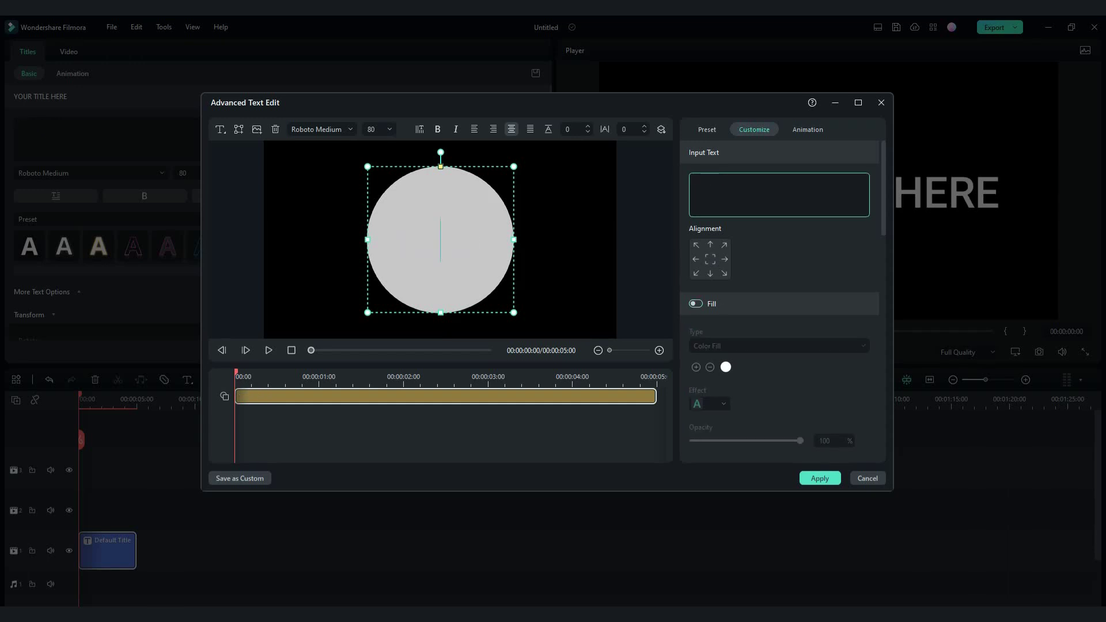
scroll(781, 300, "down", 5)
scroll(780, 299, "down", 3)
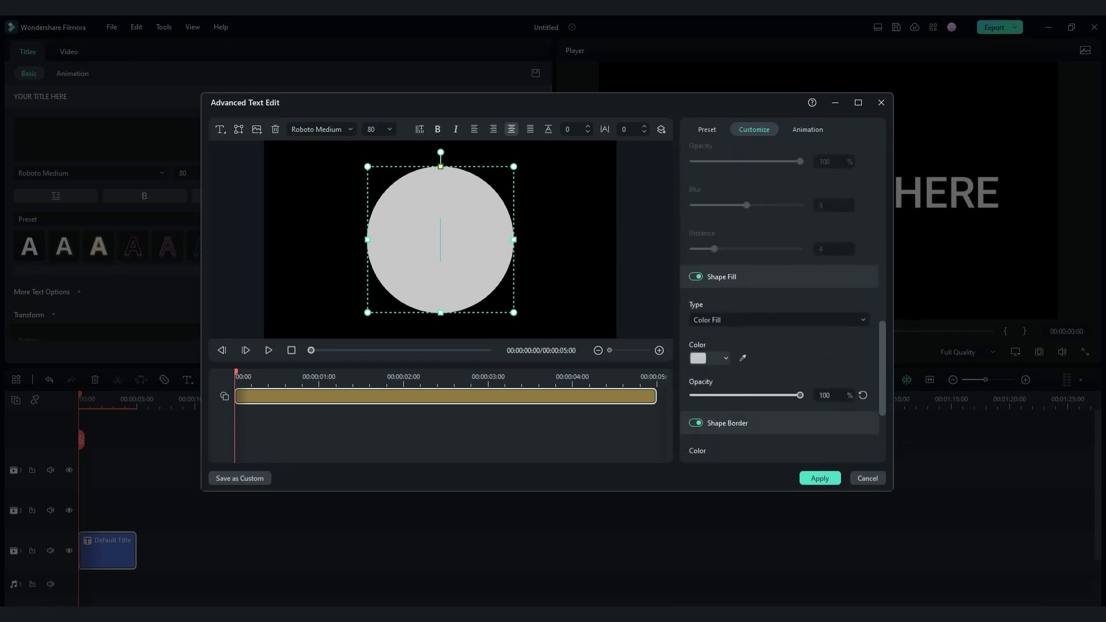
left_click(695, 277)
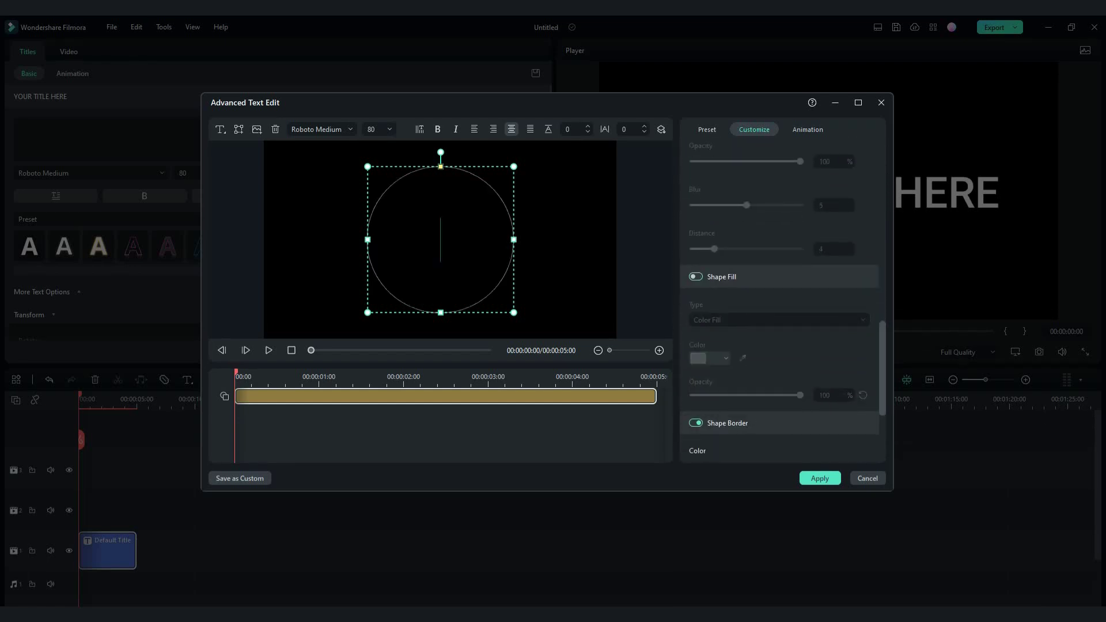
Give the circle a turquoise shape border with thickness 8 and blur 8, and apply the title edit.
scroll(780, 299, "down", 2)
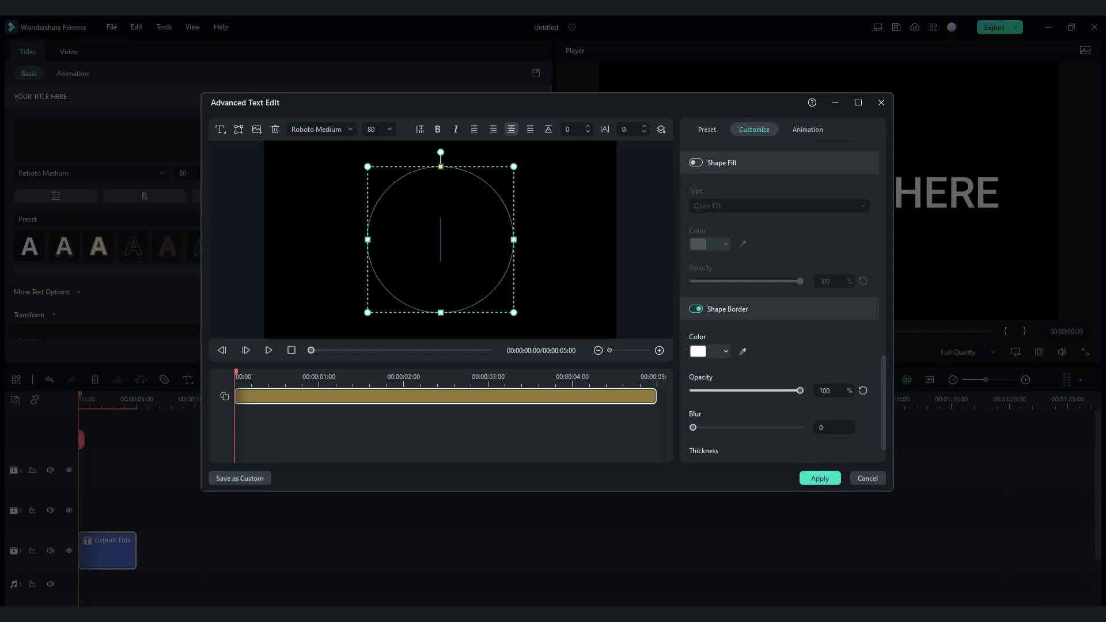
scroll(781, 299, "down", 1)
left_click(724, 328)
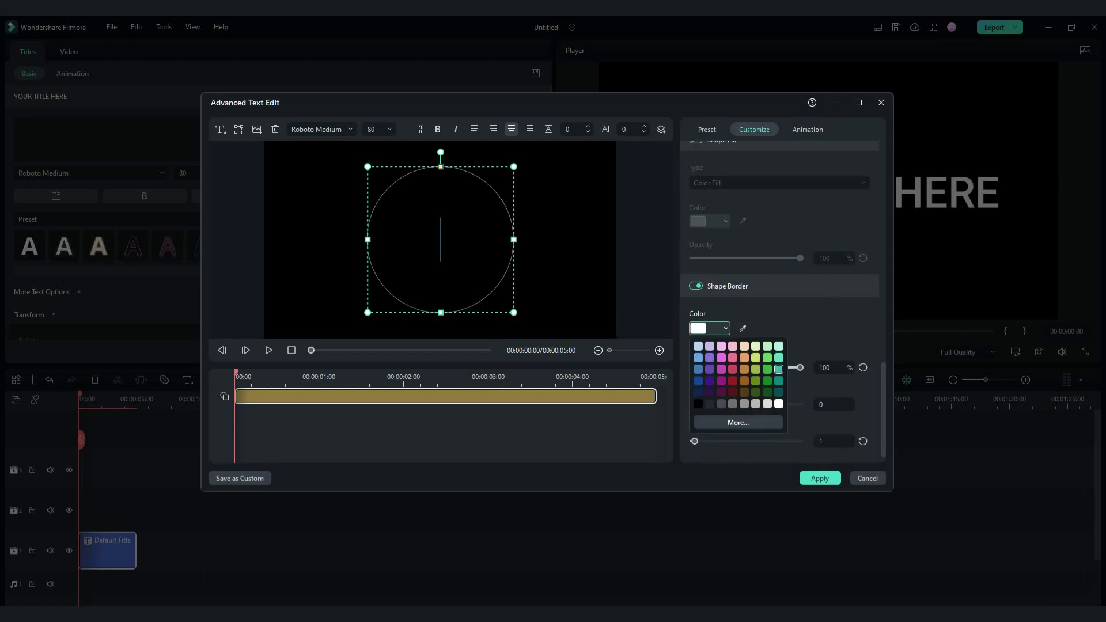
left_click(779, 357)
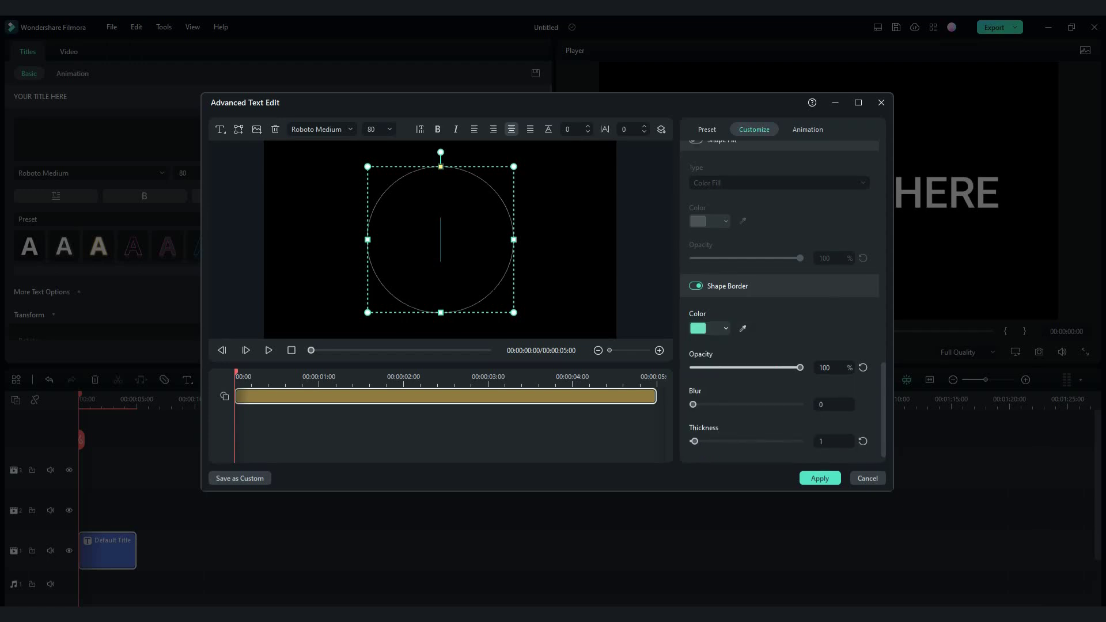
left_click_drag(694, 441, 709, 442)
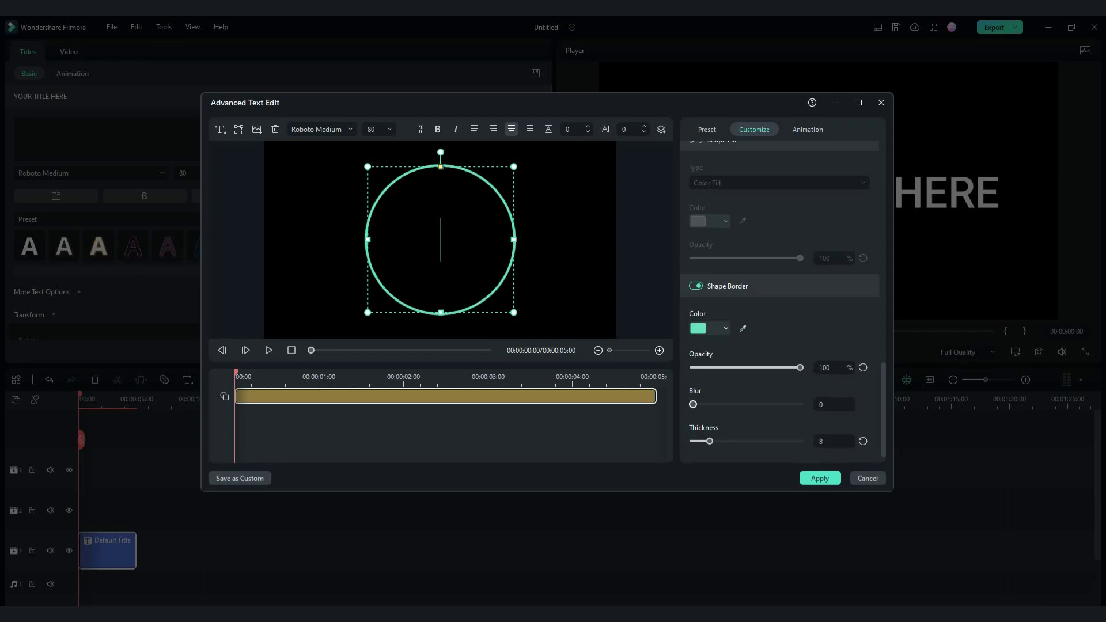
left_click_drag(693, 405, 778, 405)
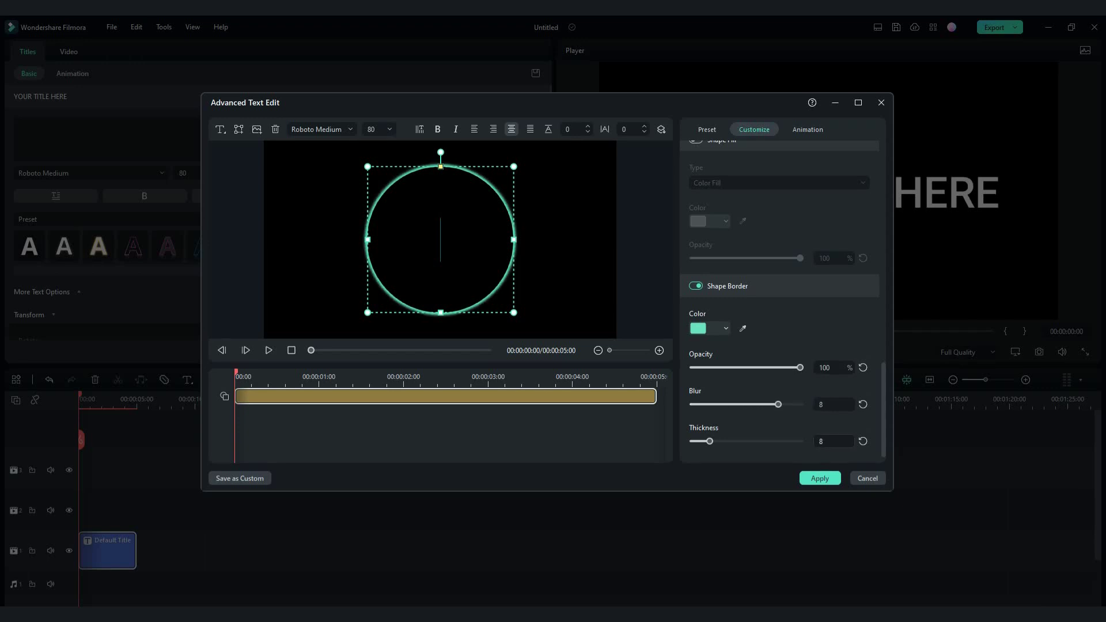
left_click(820, 478)
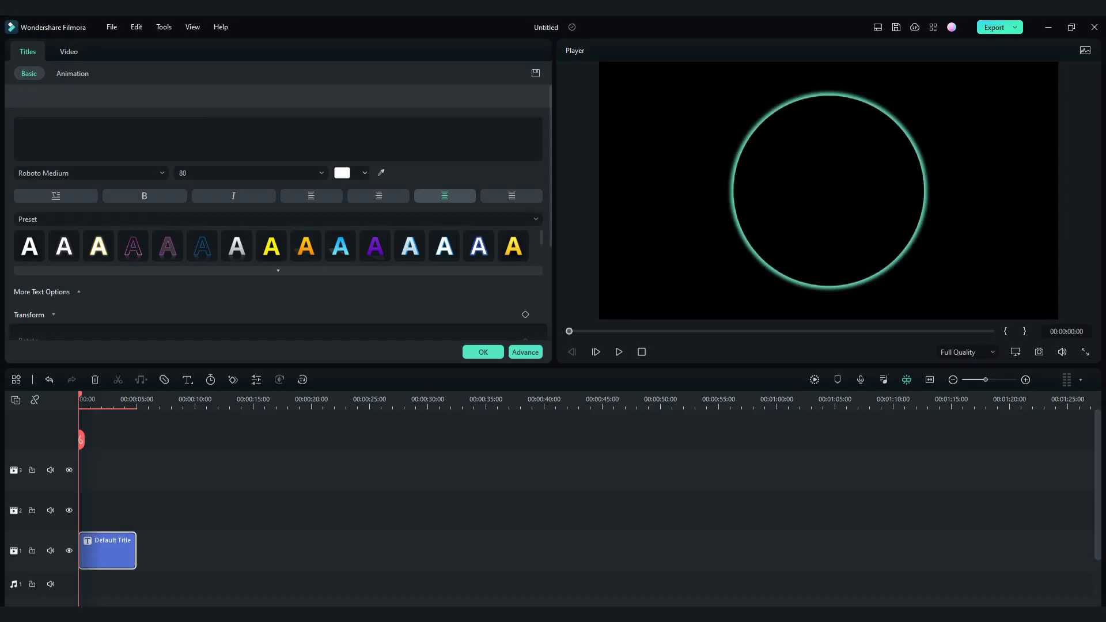
left_click(483, 352)
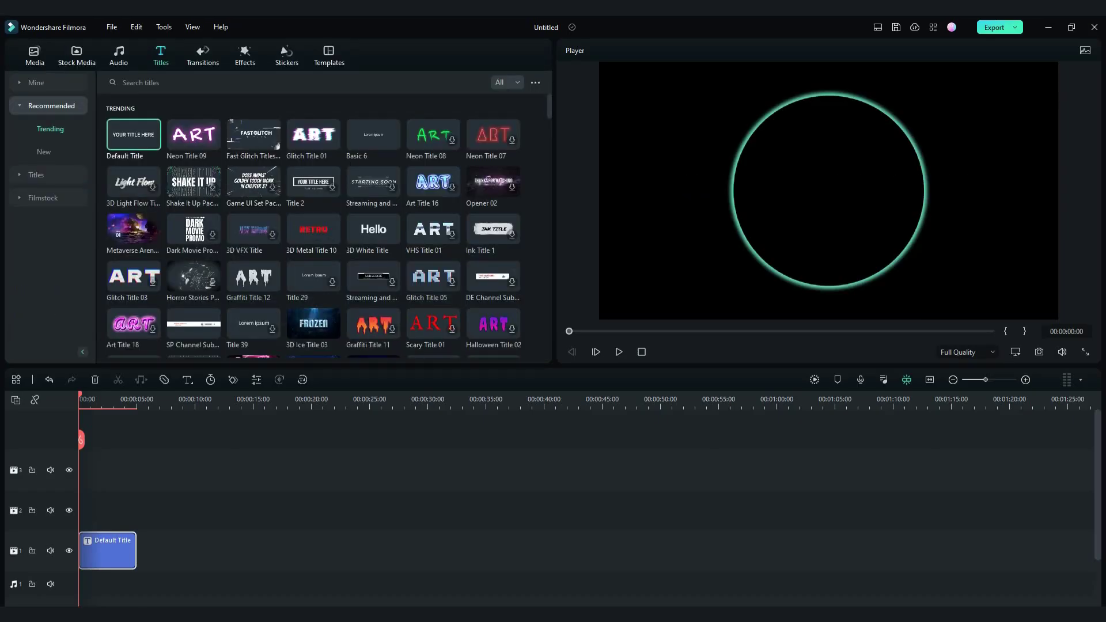
Add another Default Title on video track 2 and replace its text with a circle shape in the advanced editor.
left_click_drag(133, 134, 108, 510)
double_click(107, 510)
left_click(525, 352)
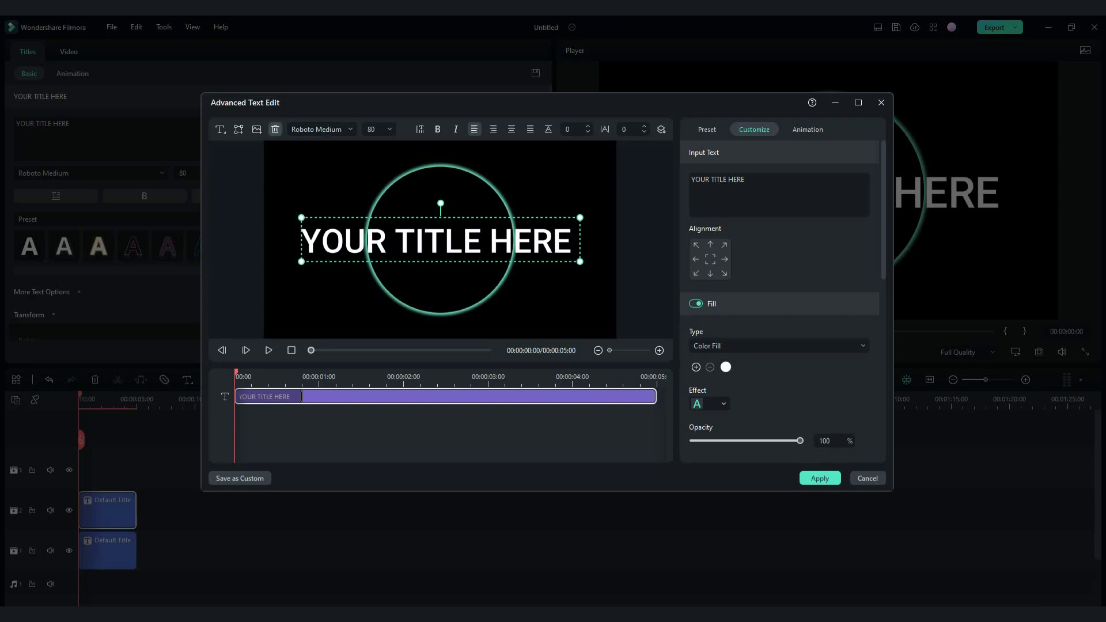
left_click(275, 130)
left_click(238, 129)
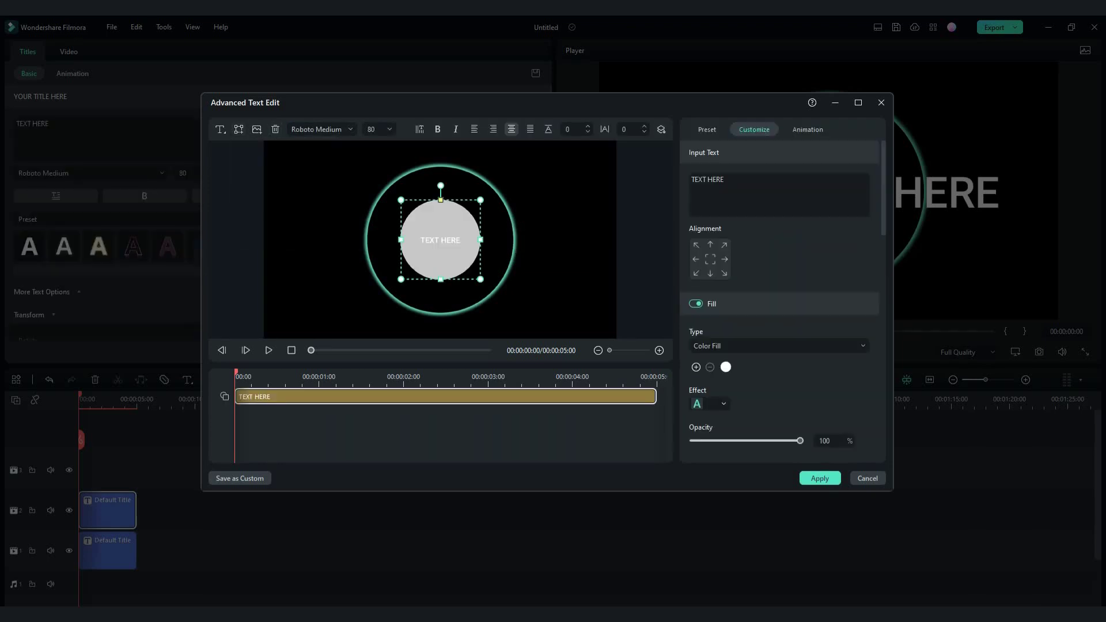
Clear the new circle's placeholder text and turn off both its text Fill and Shape Fill.
triple_click(708, 180)
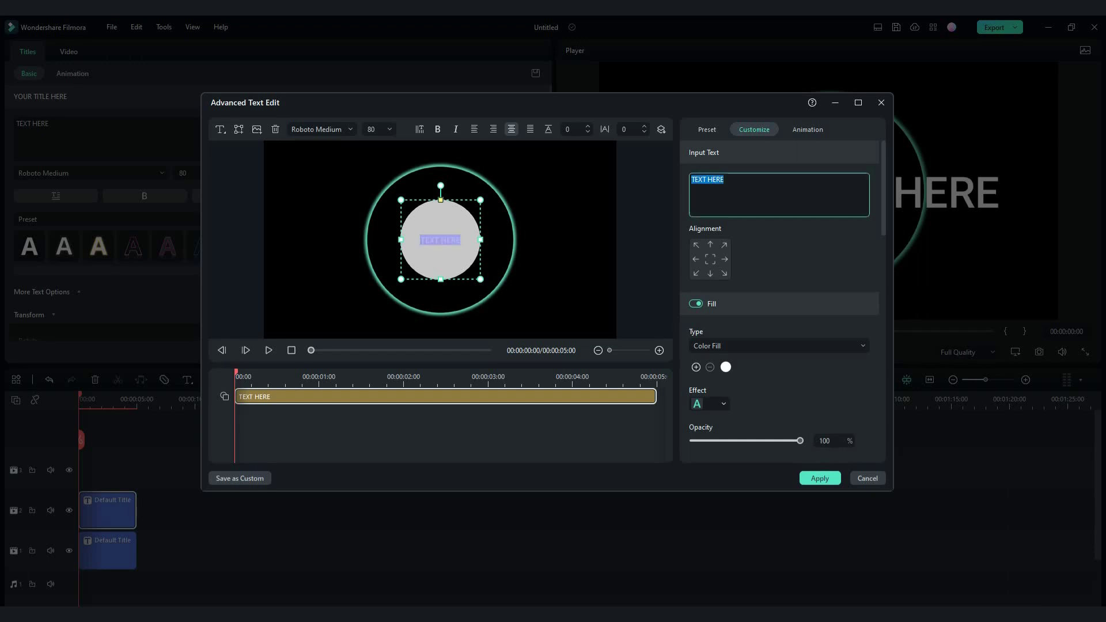
key("BackSpace")
scroll(782, 299, "down", 3)
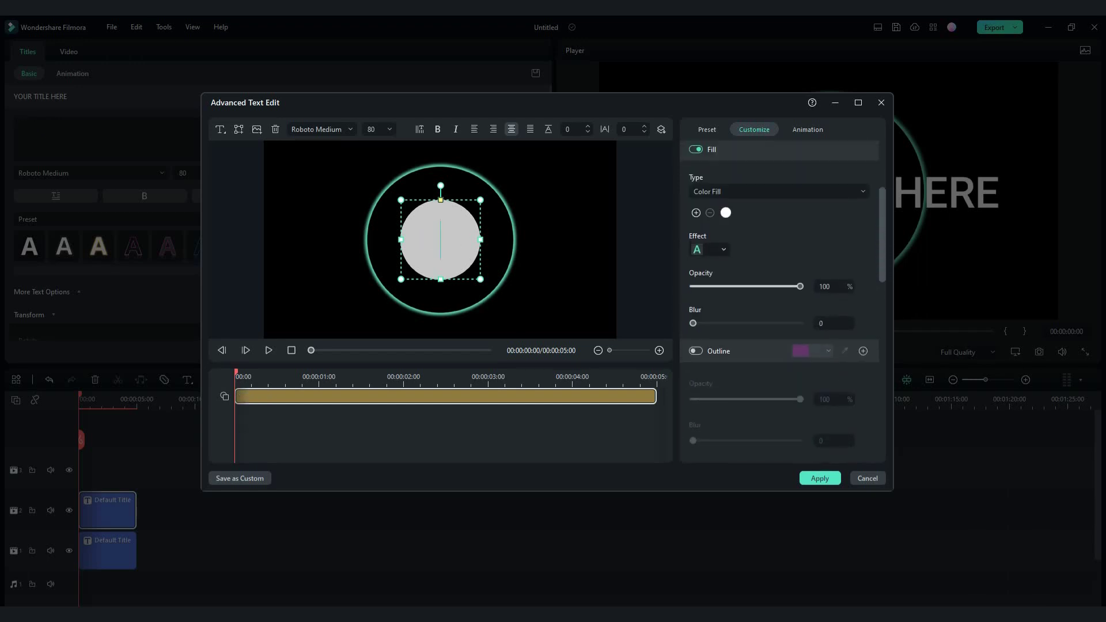
left_click_drag(881, 235, 881, 230)
left_click(696, 164)
scroll(782, 297, "down", 5)
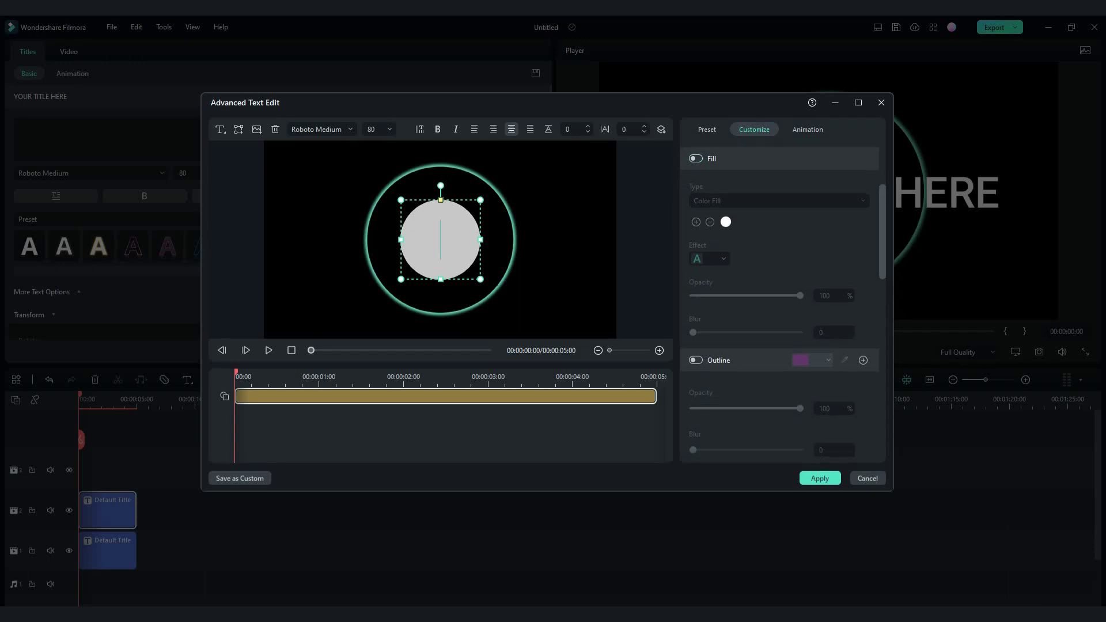
scroll(782, 300, "down", 4)
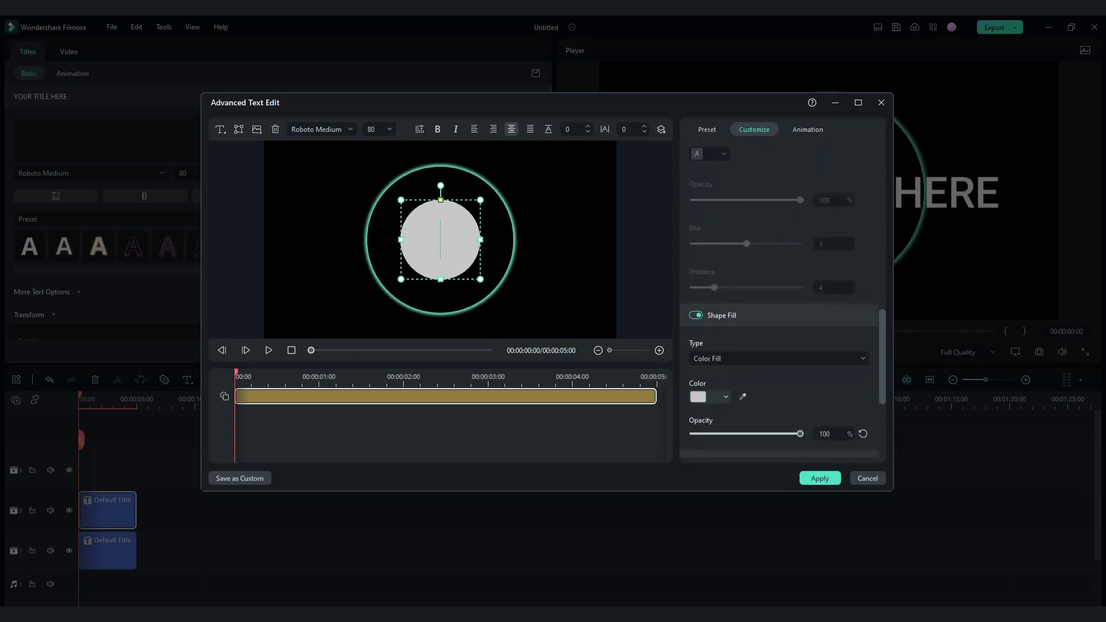
left_click(696, 242)
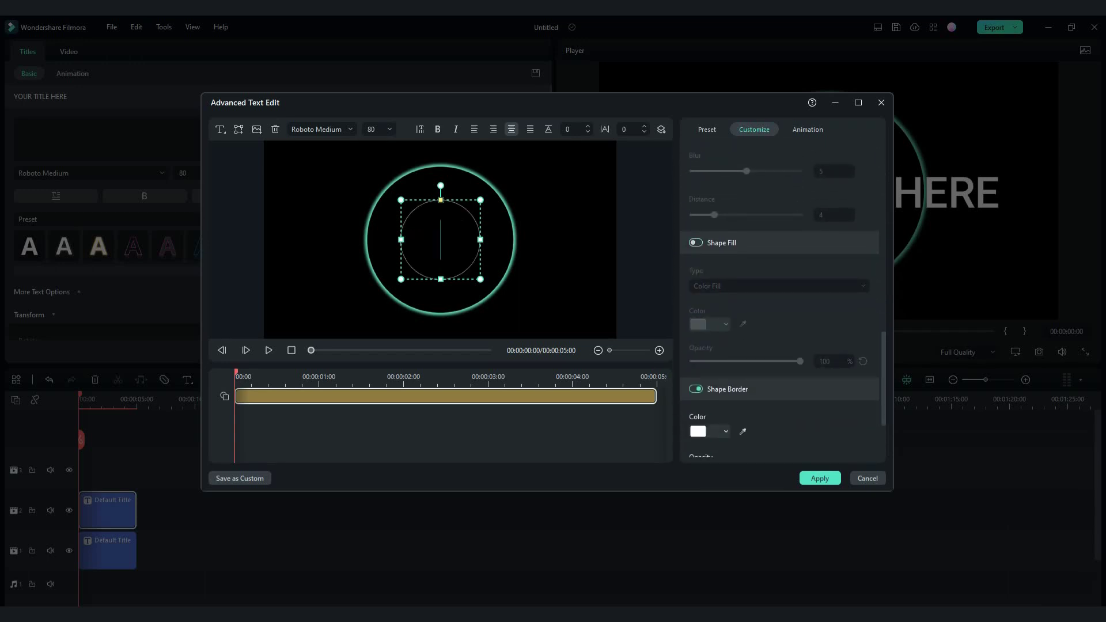
Give the inner circle a light green shape border with thickness 8 and blur 8.
left_click(726, 431)
left_click(767, 463)
scroll(783, 346, "down", 2)
mouse_move(692, 441)
left_mouse_down()
mouse_move(724, 442)
mouse_move(709, 441)
left_mouse_up()
left_click_drag(693, 404, 778, 405)
Enlarge the green circle and centre it just inside the turquoise ring, then apply the title edit.
left_click_drag(480, 279, 505, 304)
left_click_drag(453, 251, 440, 247)
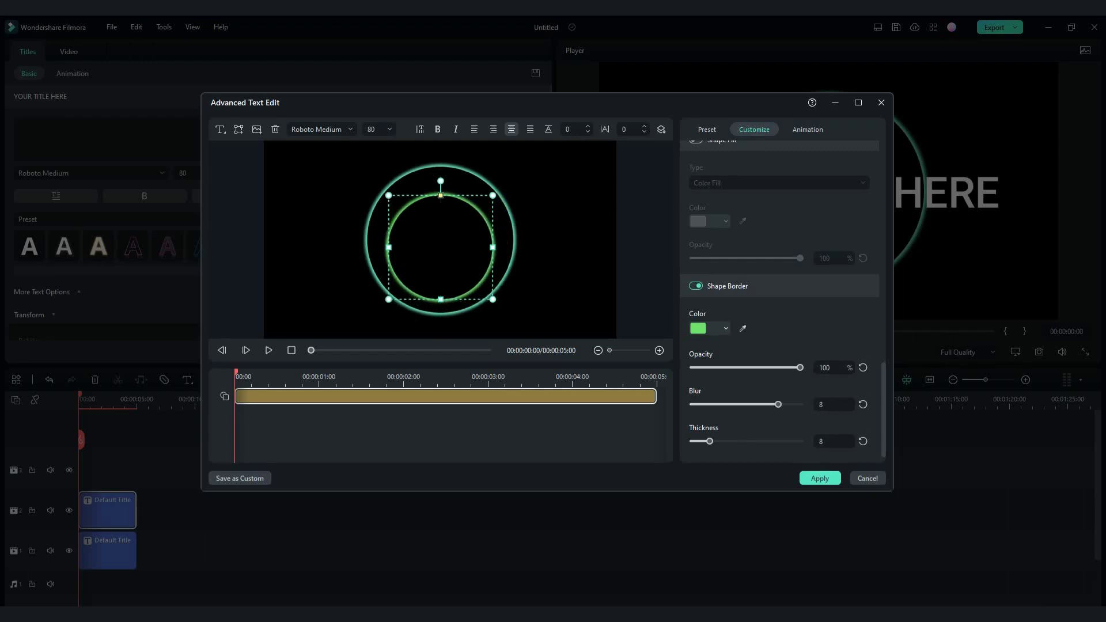
left_click_drag(492, 299, 498, 306)
left_click_drag(443, 250, 440, 247)
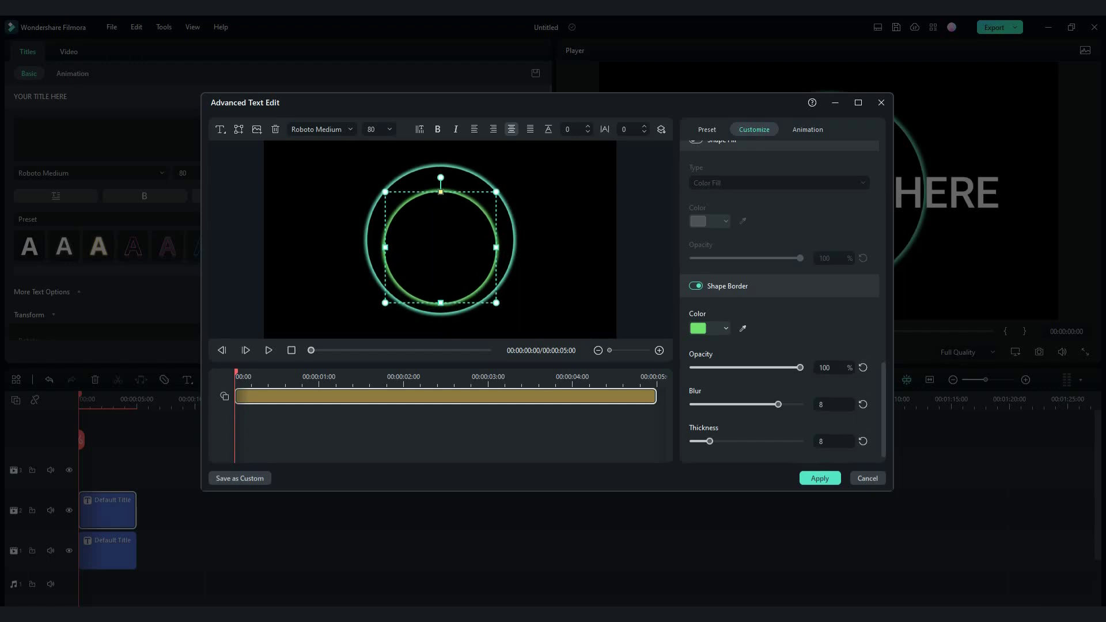
left_click_drag(496, 302, 512, 319)
left_click_drag(452, 259, 444, 243)
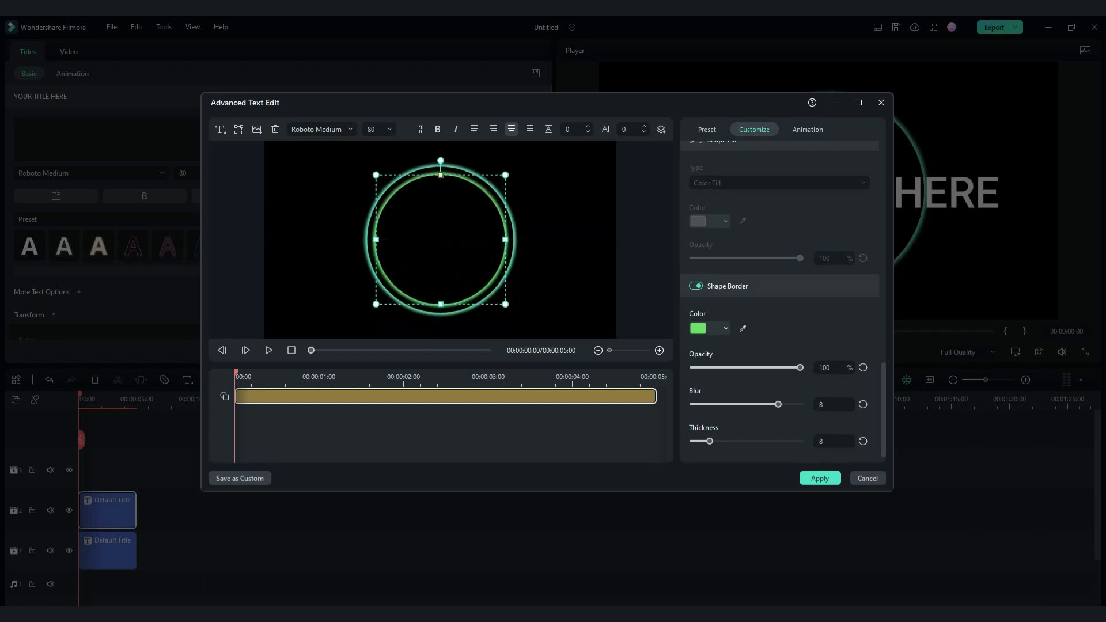
left_click_drag(505, 303, 506, 306)
left_click_drag(443, 243, 442, 241)
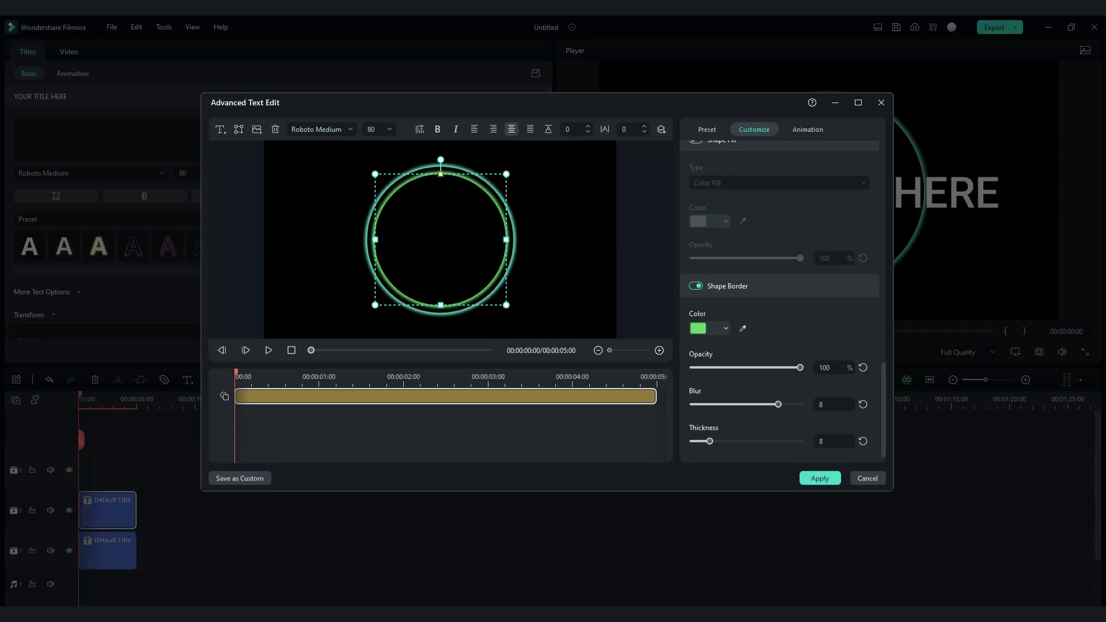
left_click_drag(506, 305, 507, 305)
left_click_drag(441, 240, 441, 239)
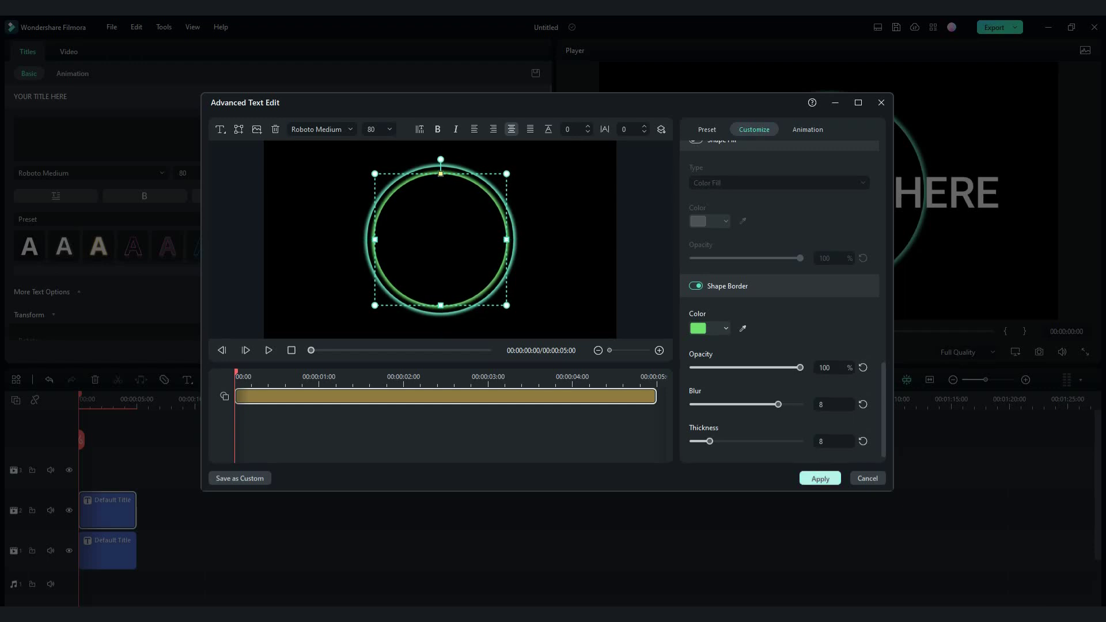
left_click(820, 478)
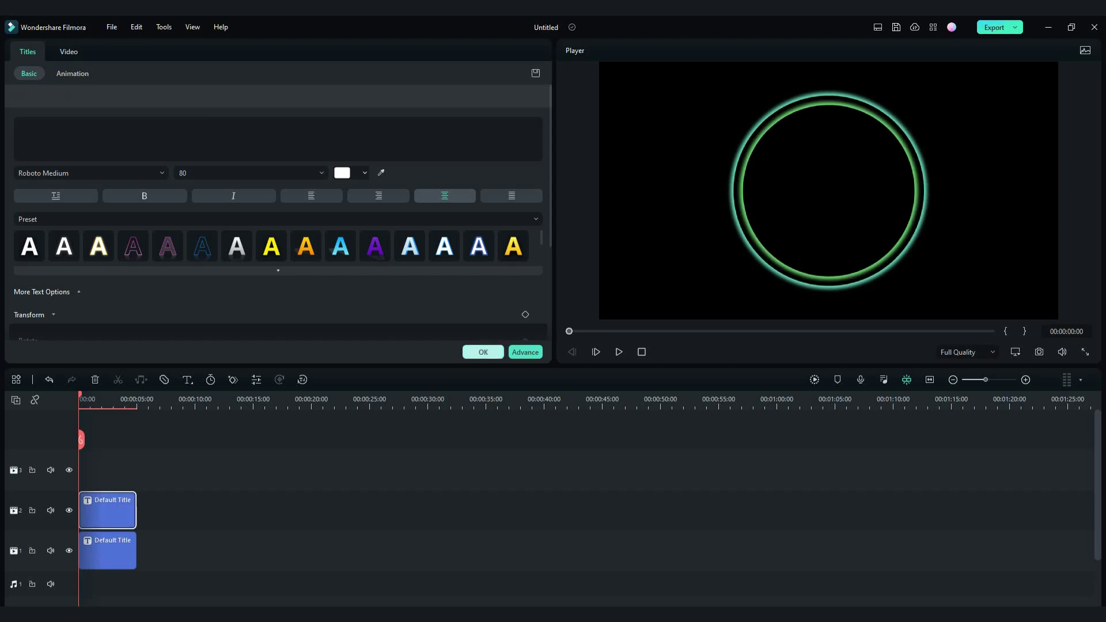
left_click(483, 352)
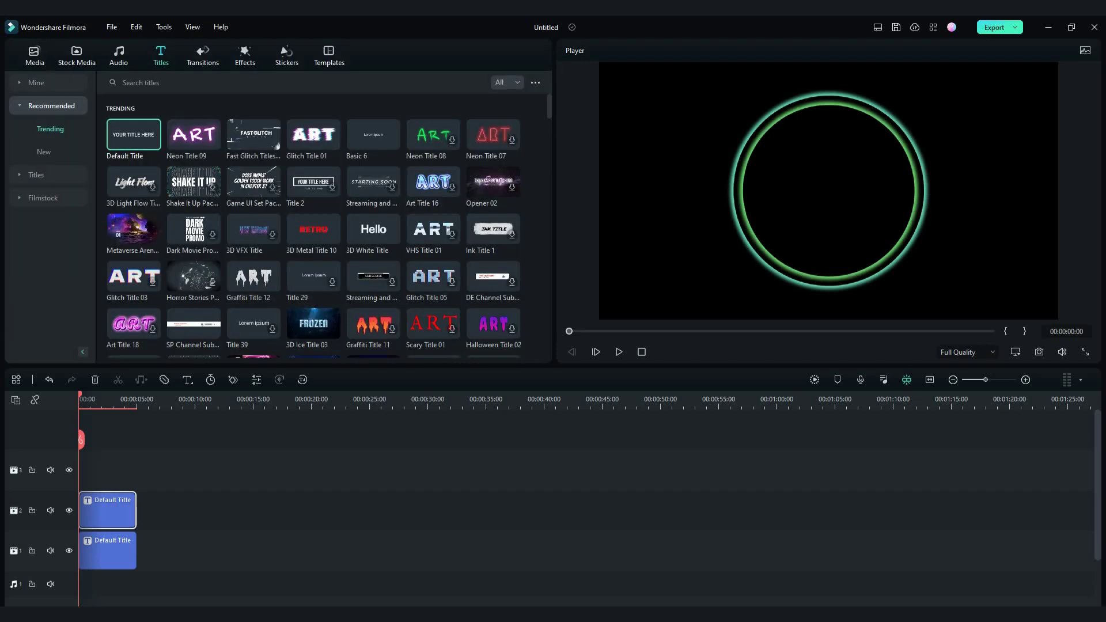
Save a PNG snapshot of the two rings and delete both title clips from the timeline.
left_click(1039, 352)
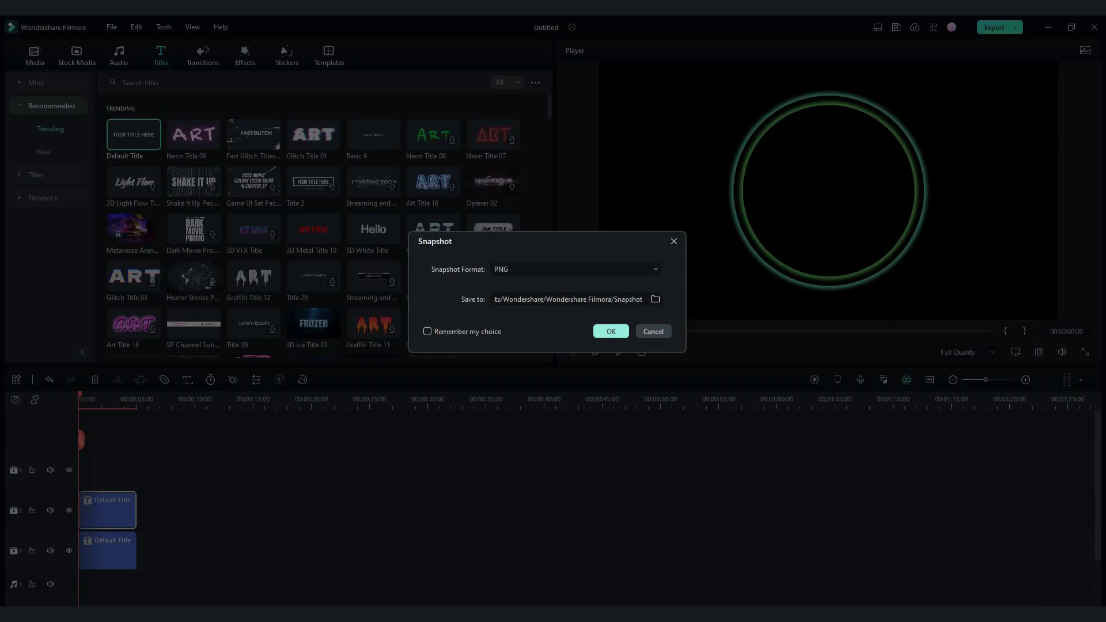
left_click(609, 330)
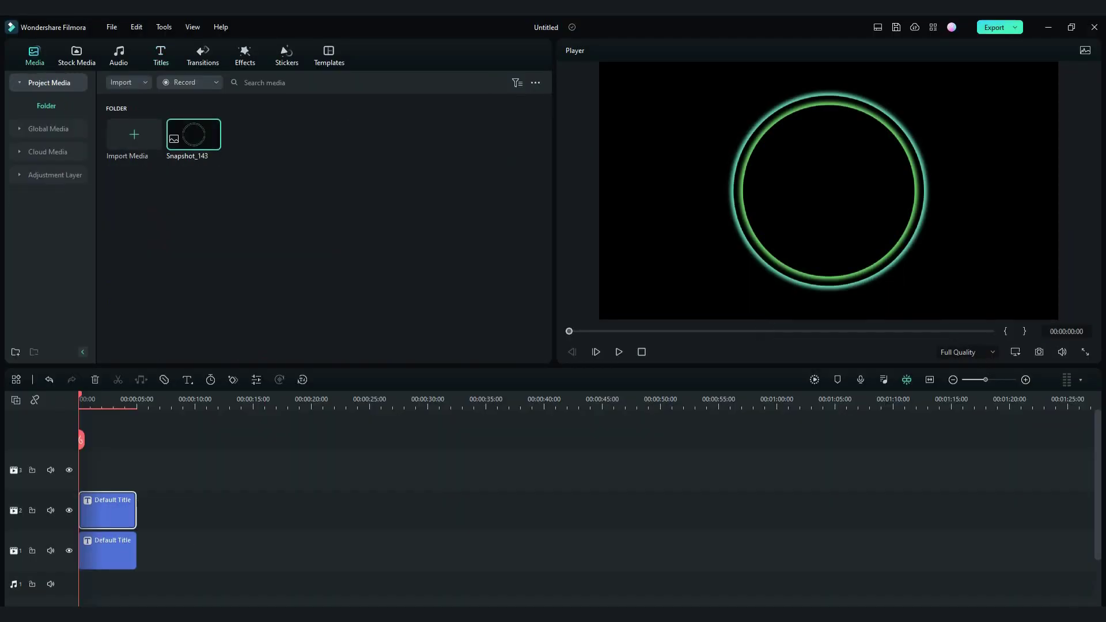
key("Delete")
left_click(109, 552)
key("Delete")
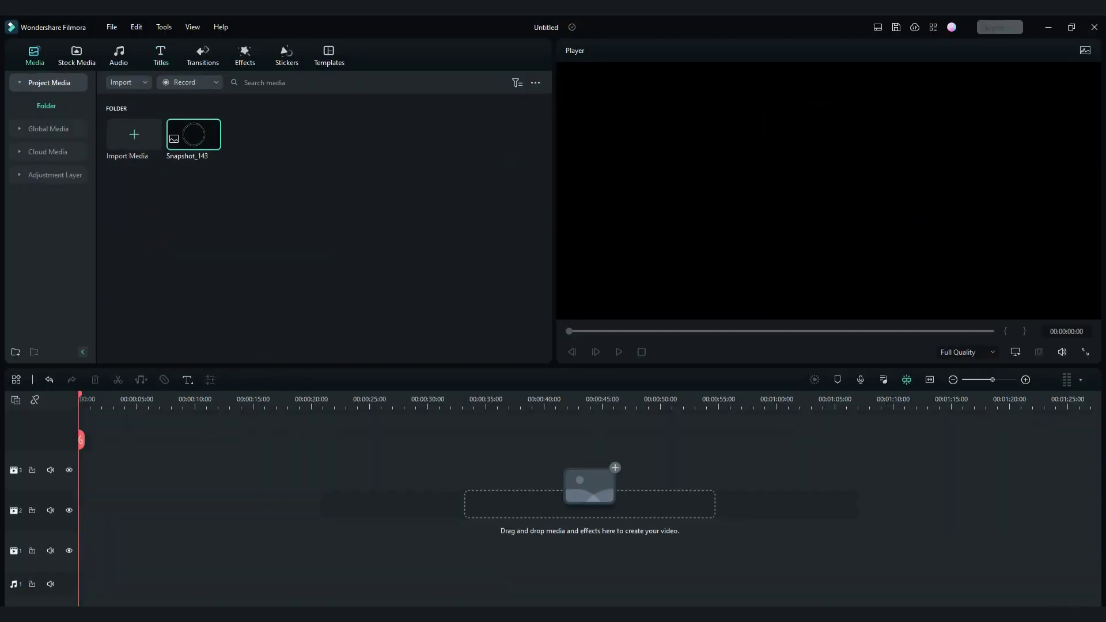
Place the ring snapshot on video track 2 and the Black solid colour beneath it on track 1.
left_click(213, 140)
left_click(76, 55)
left_click_drag(137, 332, 109, 550)
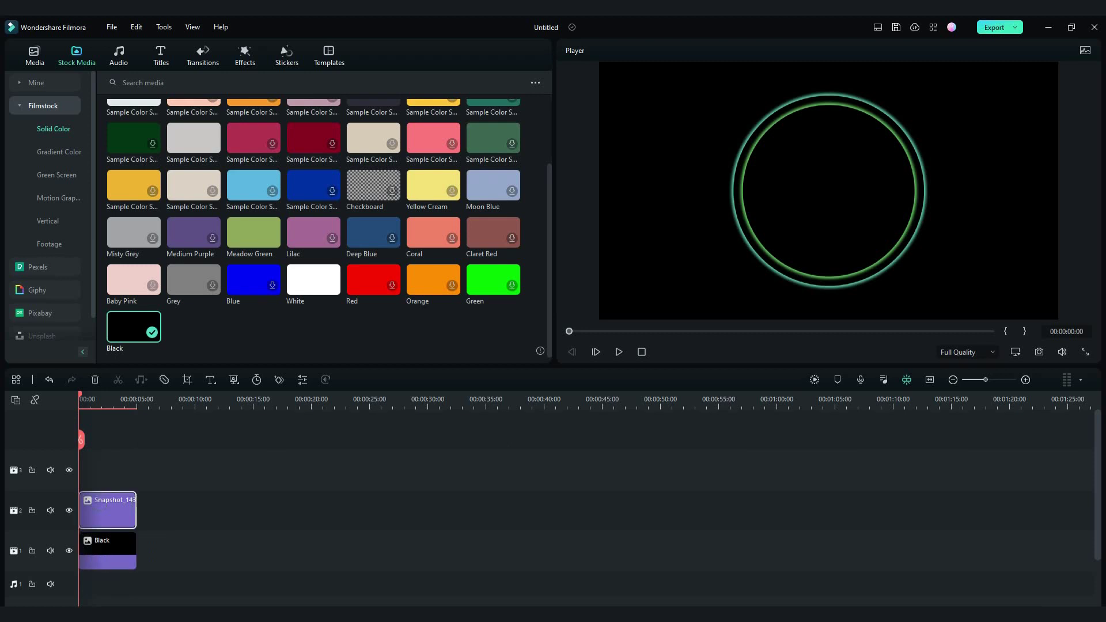
Mask the snapshot clip with inverted Parallel Lines, rotated 90° and 7.7% wide.
double_click(108, 511)
left_click(28, 73)
left_click(104, 73)
left_click(65, 74)
left_click(202, 104)
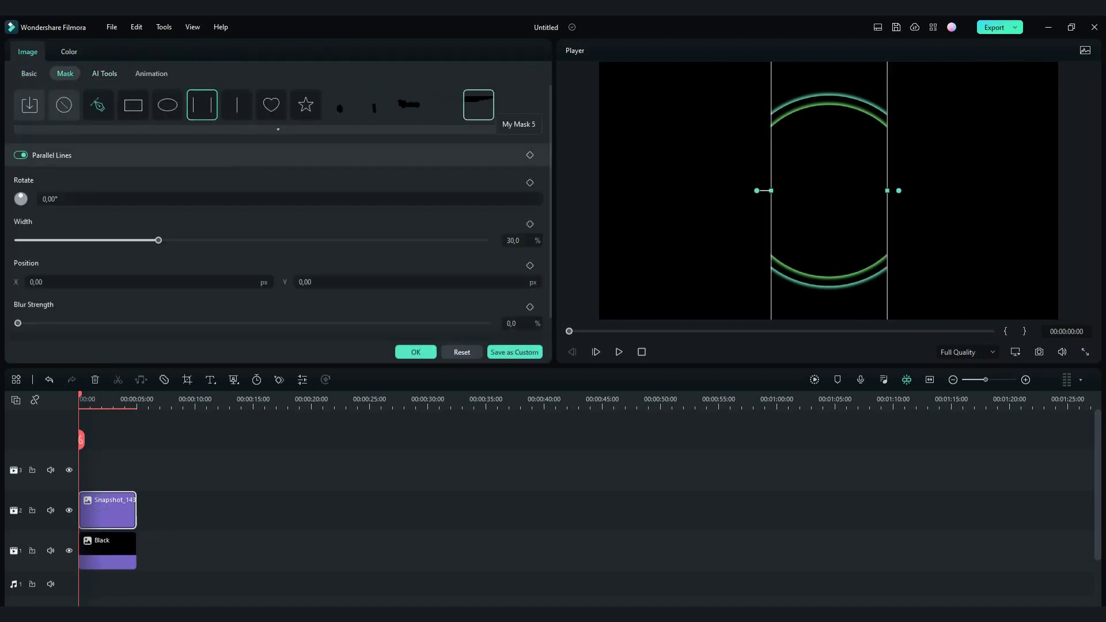
left_click_drag(757, 190, 829, 175)
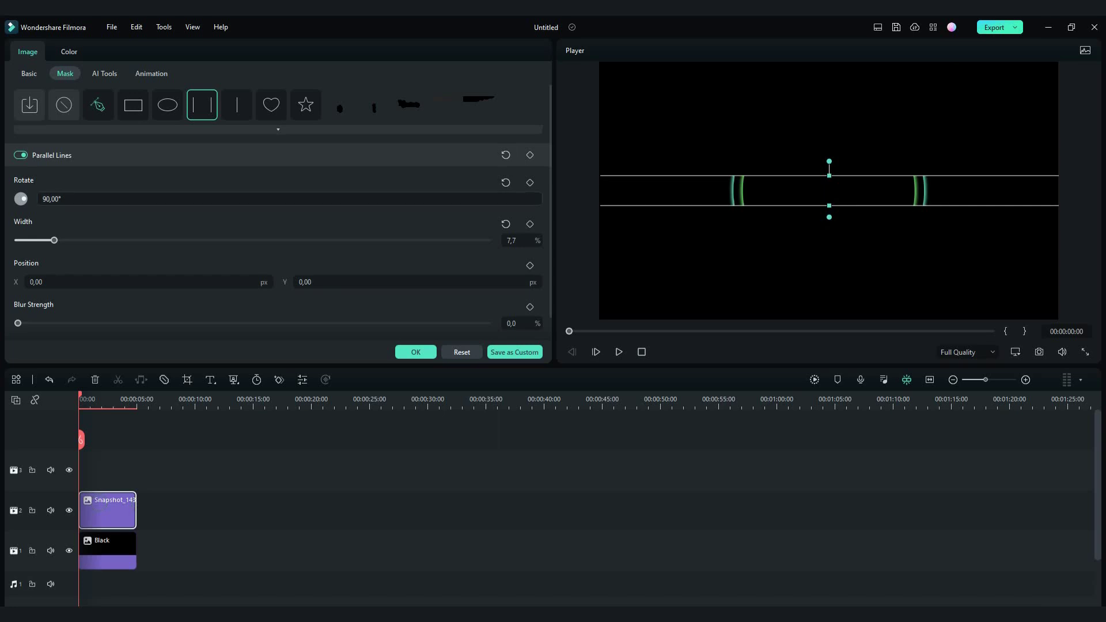
scroll(276, 230, "down", 1)
left_click(535, 324)
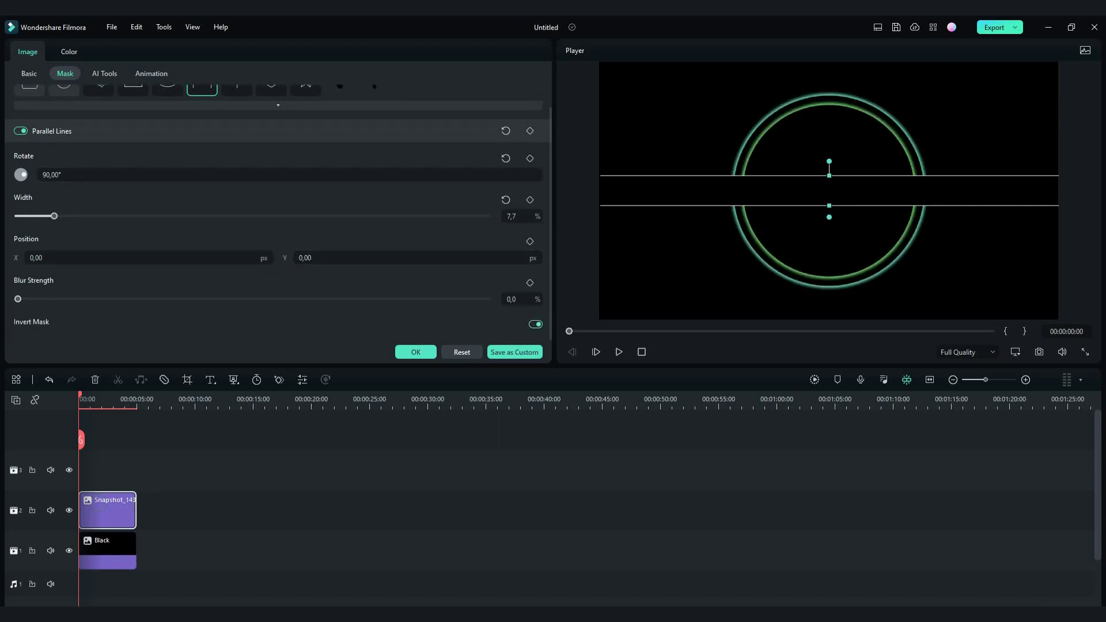
Adjust the mask to 11.6% width, Y position 65.13 px and 2.3% blur strength, and confirm it.
mouse_move(829, 191)
left_mouse_down()
mouse_move(829, 175)
mouse_move(828, 201)
mouse_move(828, 180)
left_mouse_up()
left_click_drag(67, 216, 69, 216)
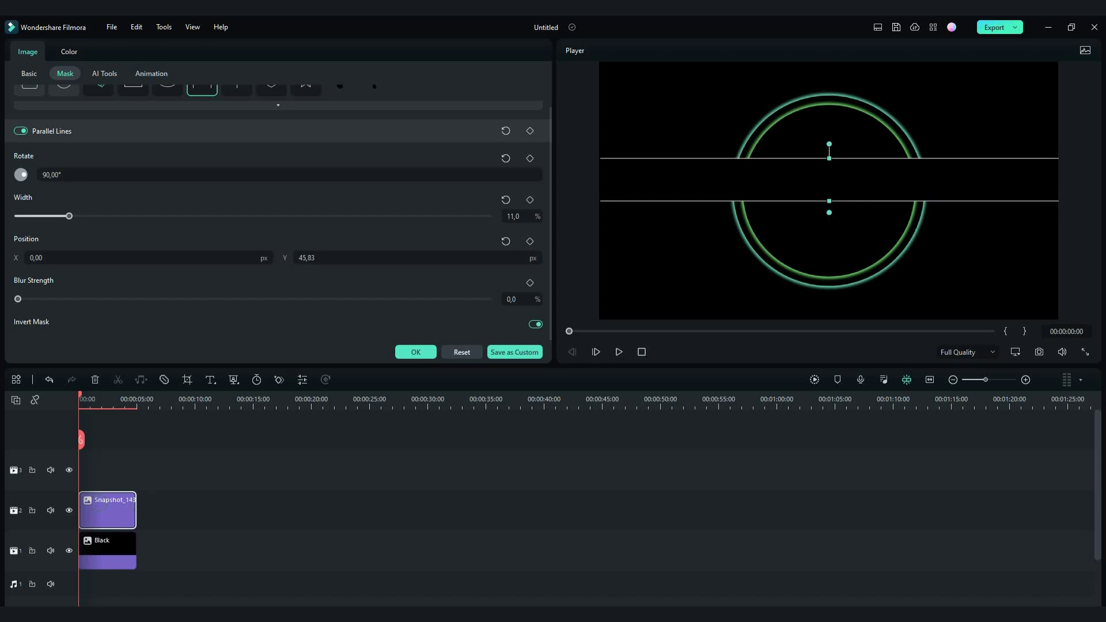
mouse_move(18, 299)
left_mouse_down()
mouse_move(66, 298)
mouse_move(18, 298)
mouse_move(28, 299)
left_mouse_up()
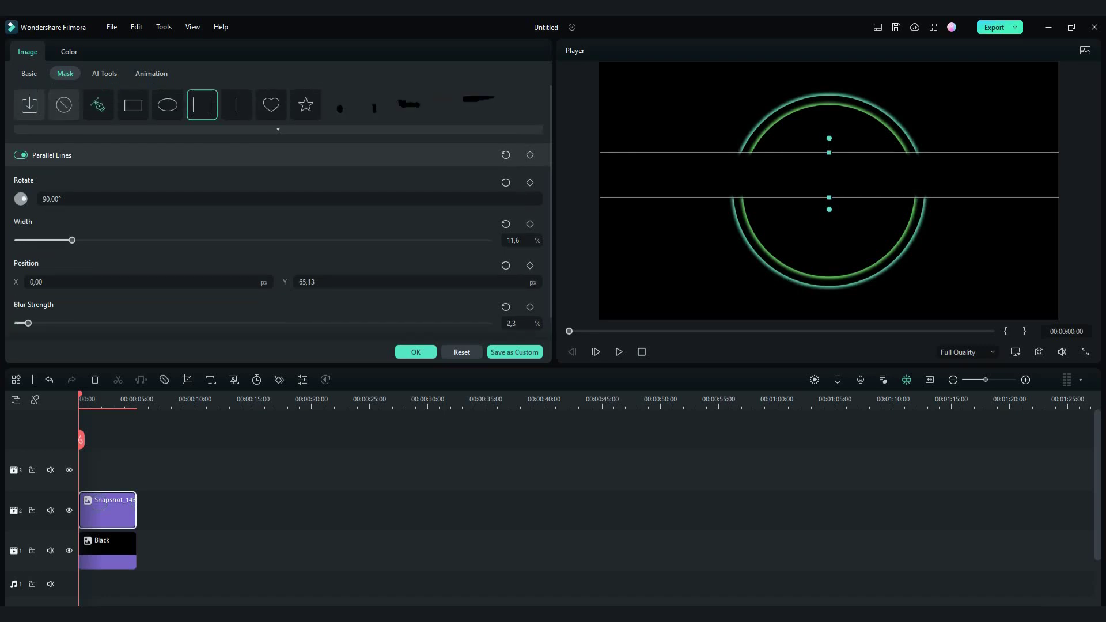
left_click(415, 351)
key("Escape")
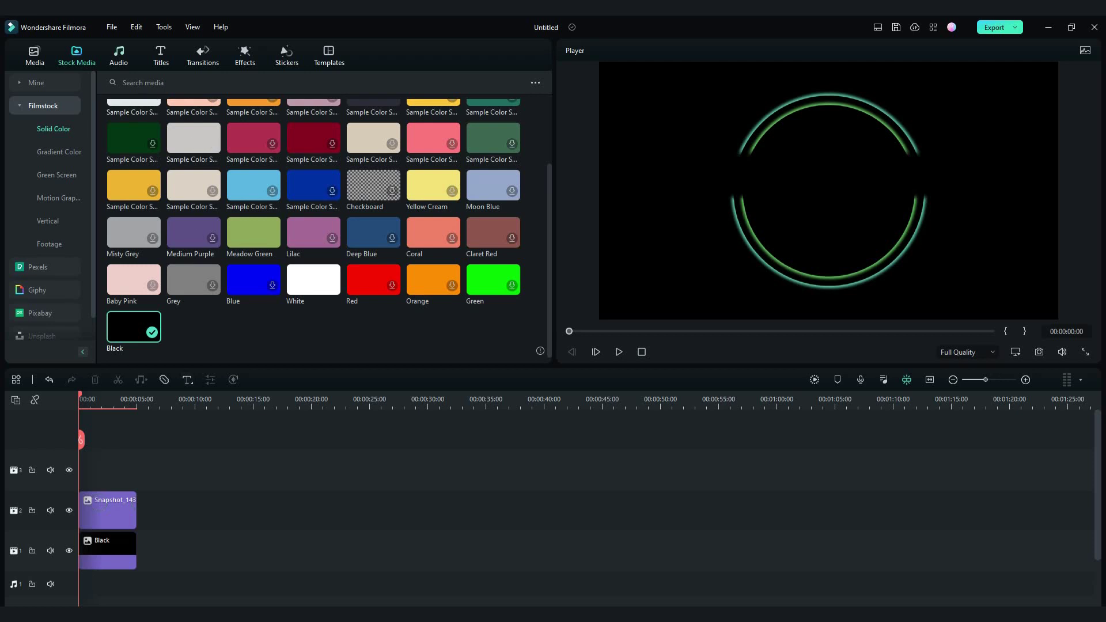
Add a Default Title on video track 3 at the start of the timeline and open it for editing.
left_click(160, 56)
left_click_drag(137, 139, 81, 470)
double_click(104, 469)
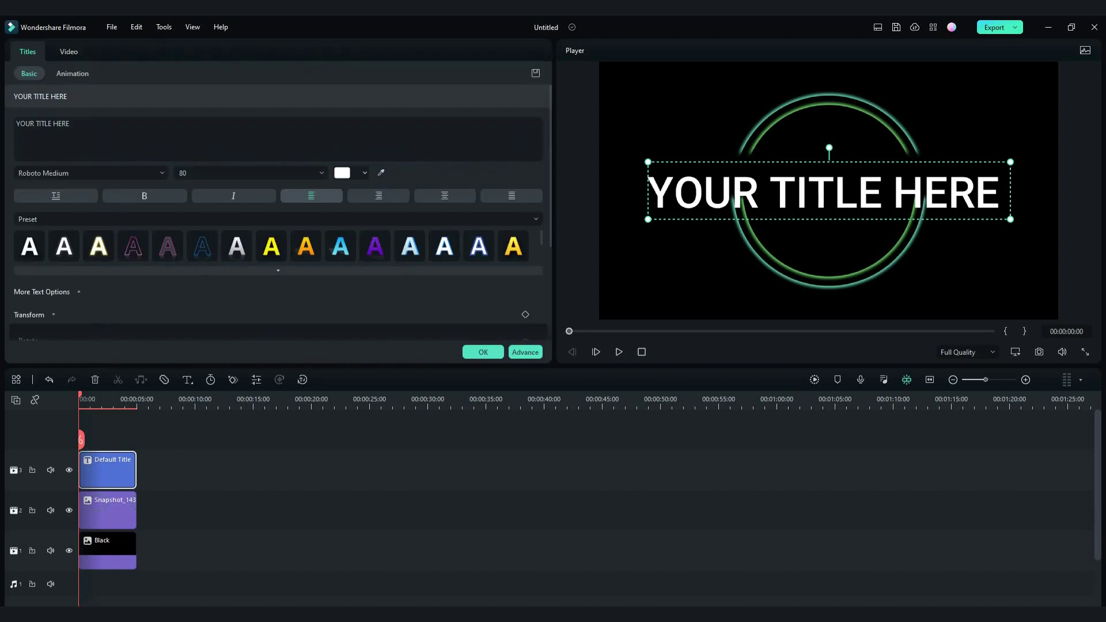
Replace the placeholder title text with "FLAT" and set its font to DAVINCI.
left_click(16, 123)
left_click(71, 124)
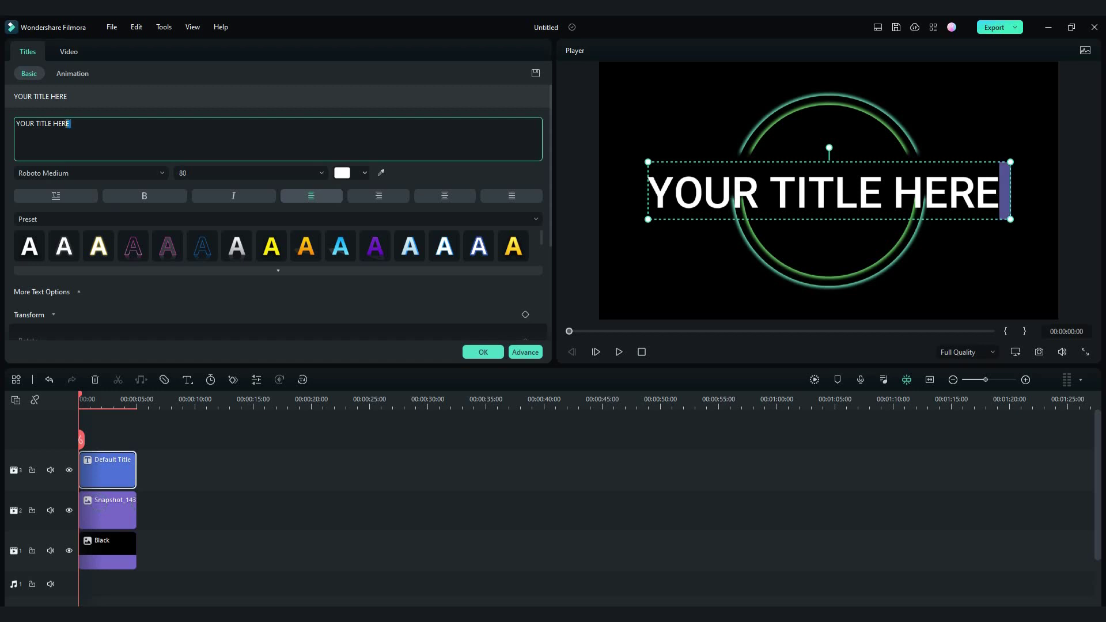
left_click_drag(71, 124, 16, 124)
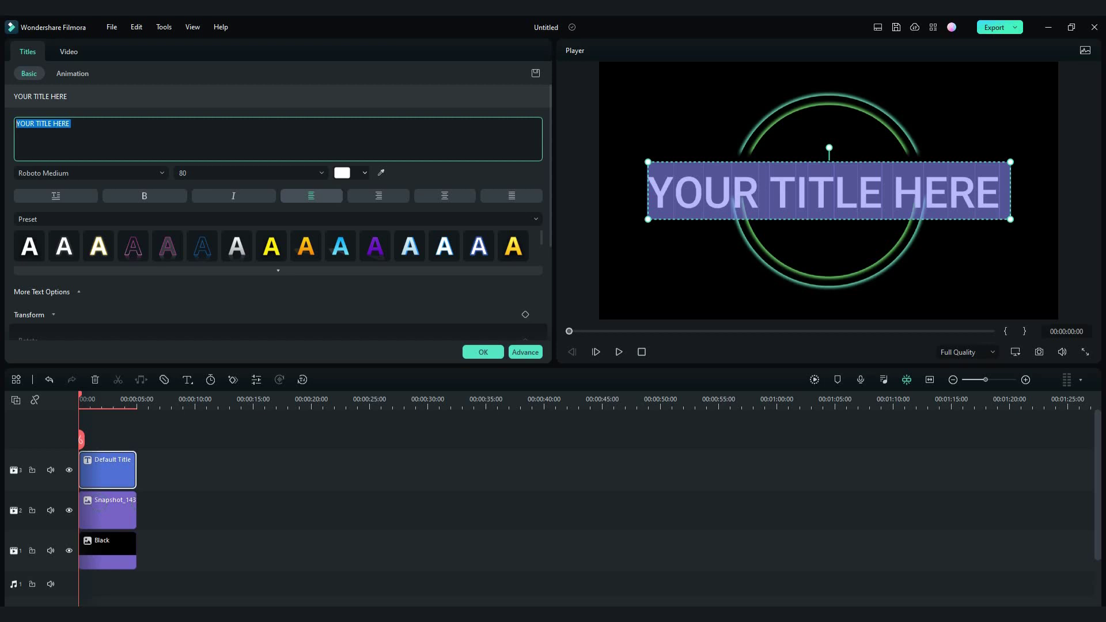
type("FLAT")
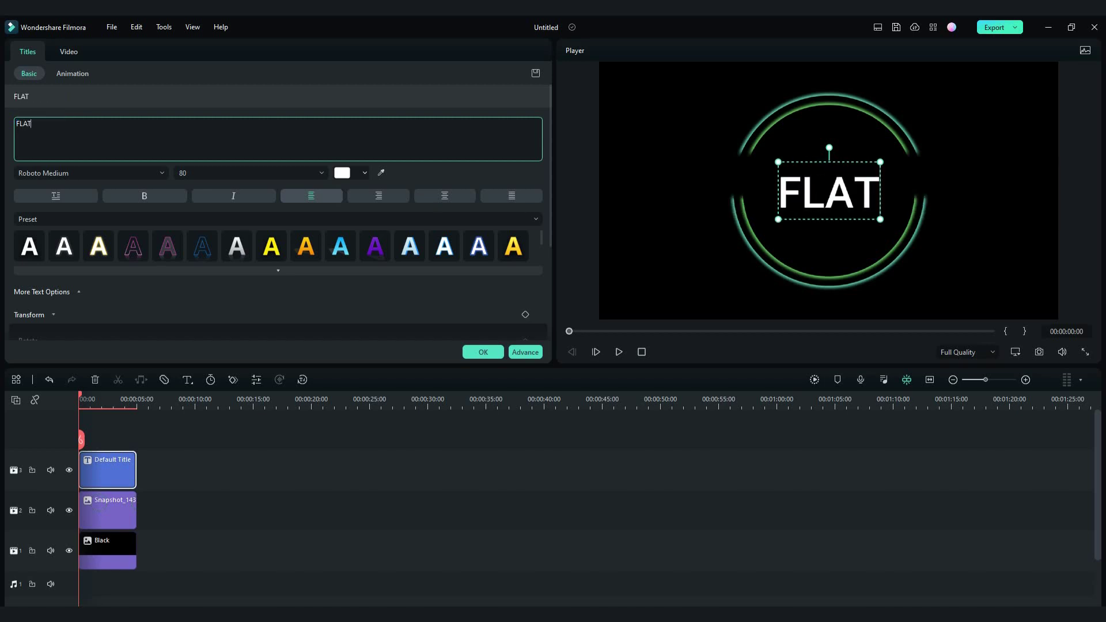
left_click(162, 172)
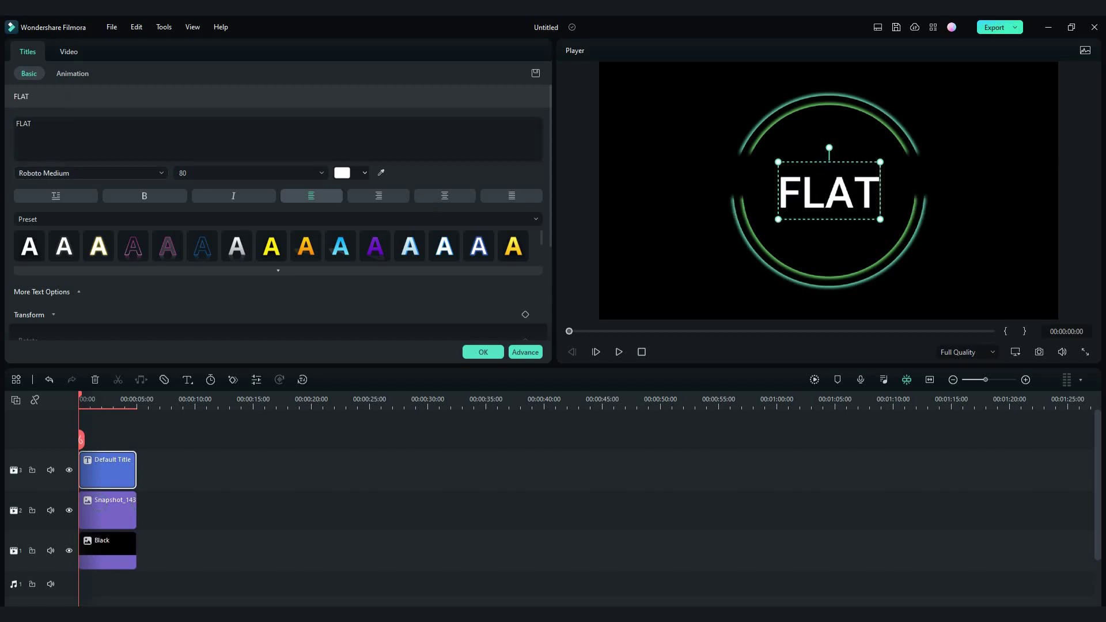
left_click(52, 247)
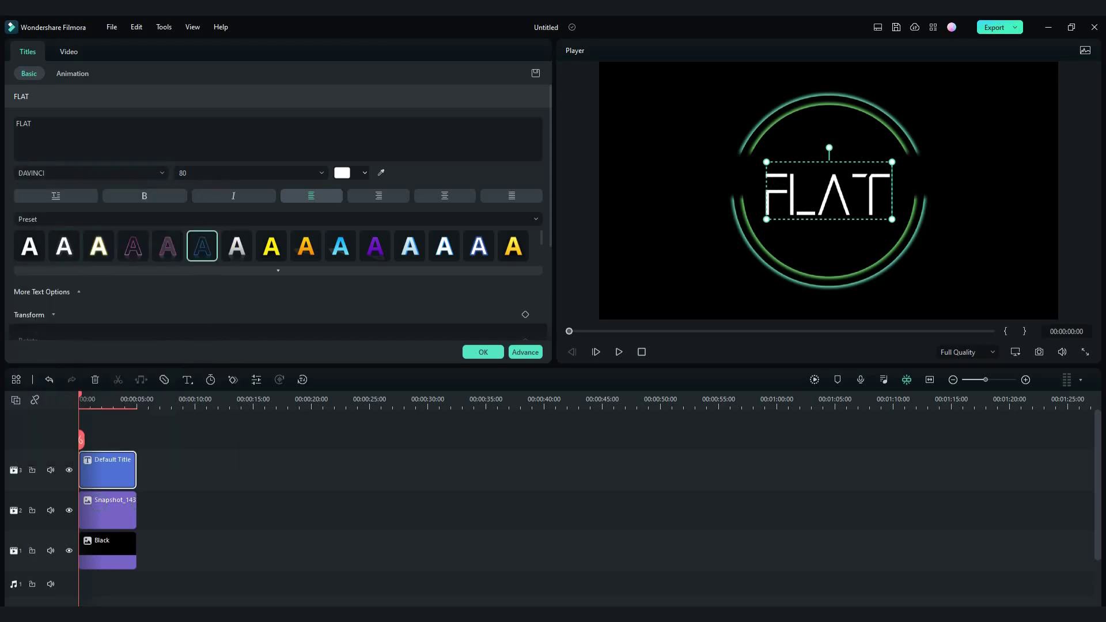
Scale the FLAT title down to size 36, centre it inside the upper part of the rings, and confirm it.
left_click_drag(891, 219, 828, 146)
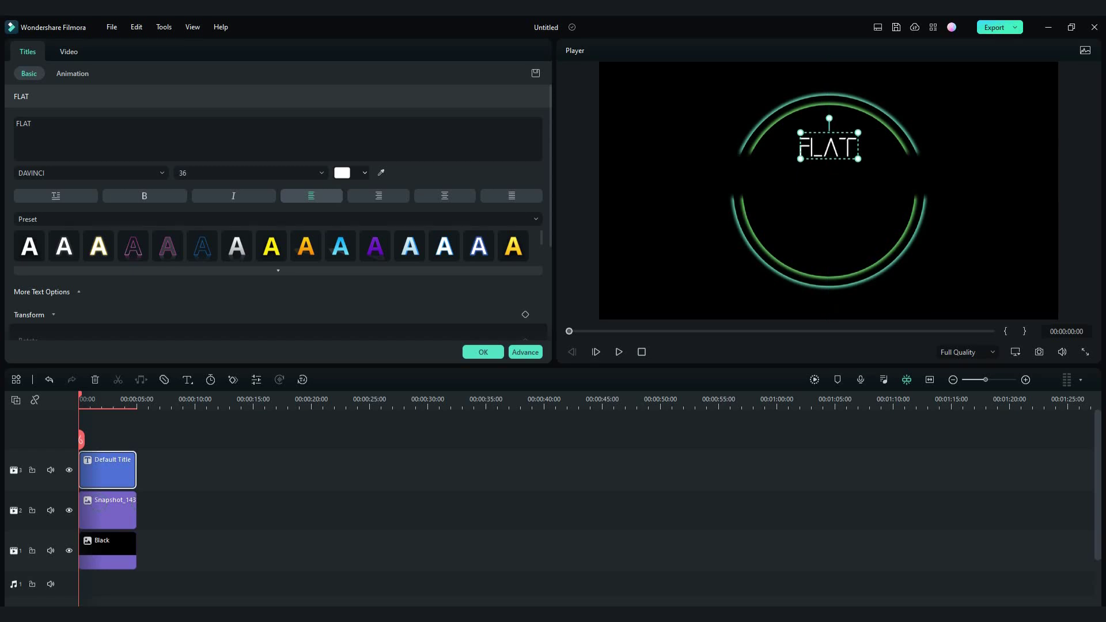
left_click(16, 124)
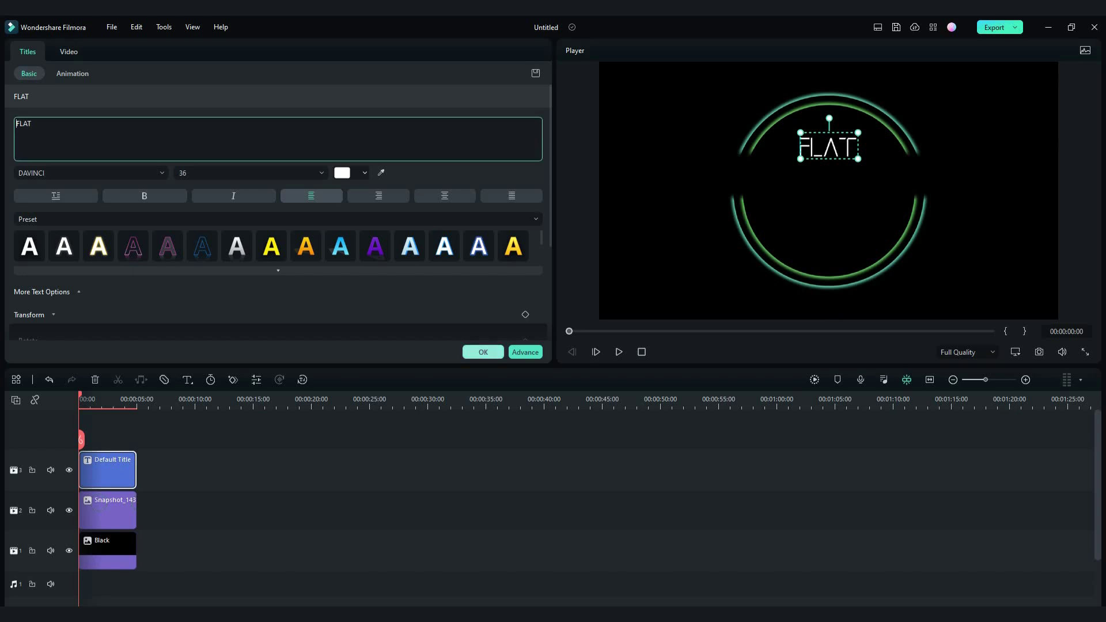
left_click(483, 352)
Add another Default Title on video track 4 at the timeline start, reading "MEDIA" in the DAVINCI font.
left_click_drag(133, 134, 95, 432)
double_click(108, 463)
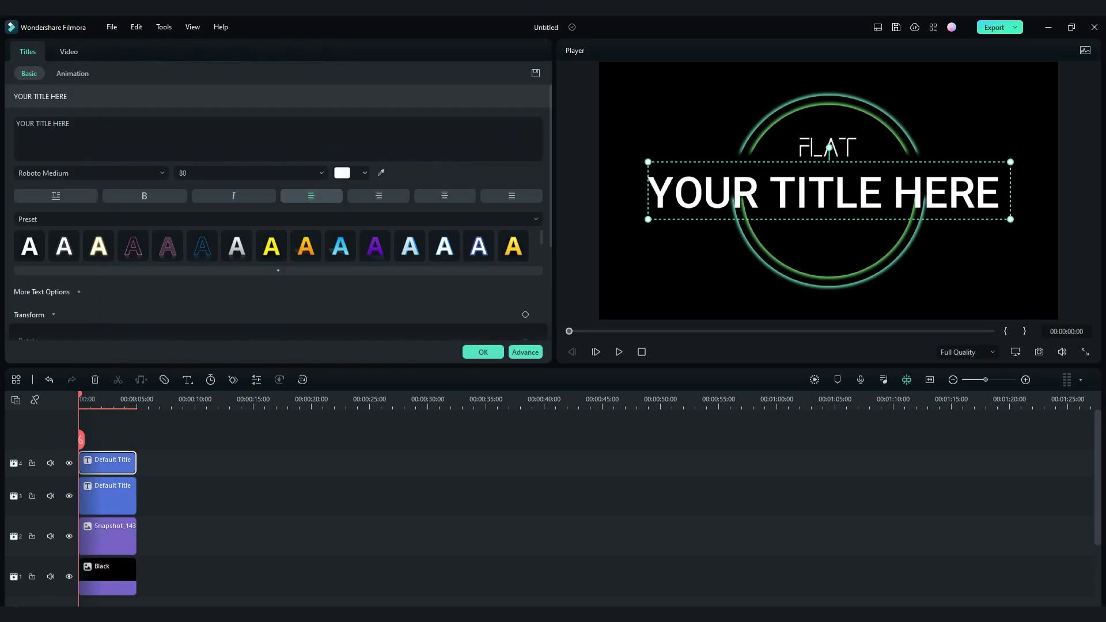
left_click(91, 173)
left_click(50, 230)
left_click(17, 124)
key("ctrl+a")
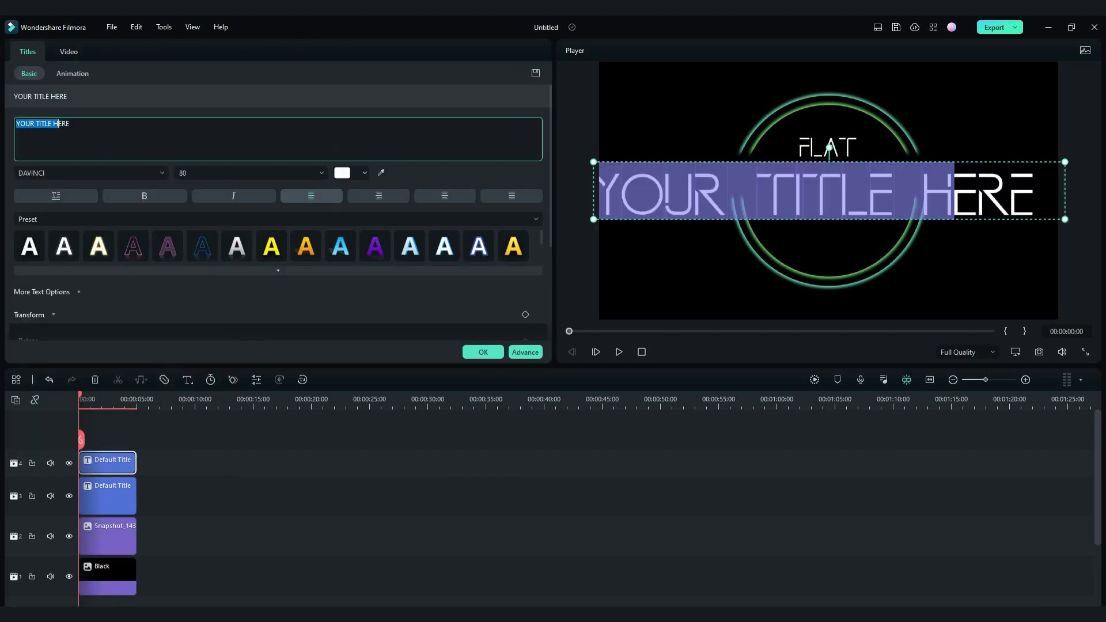
type("MEDIA")
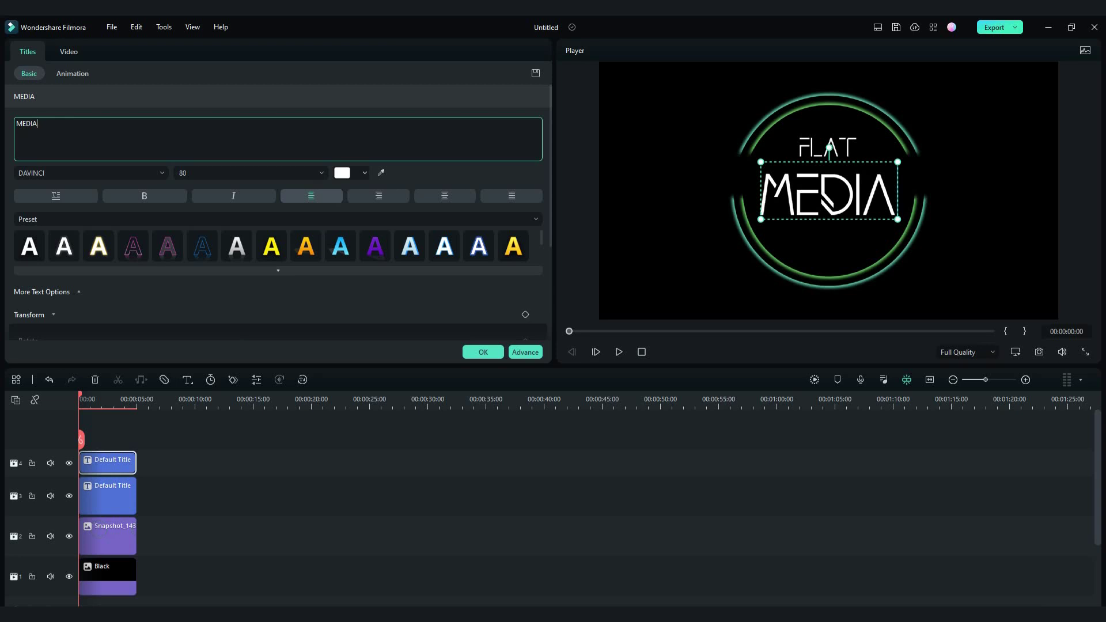
Resize the MEDIA title to size 81 and centre it horizontally just beneath FLAT.
mouse_move(898, 219)
left_mouse_down()
mouse_move(818, 185)
mouse_move(914, 216)
left_mouse_up()
left_click_drag(847, 189, 829, 180)
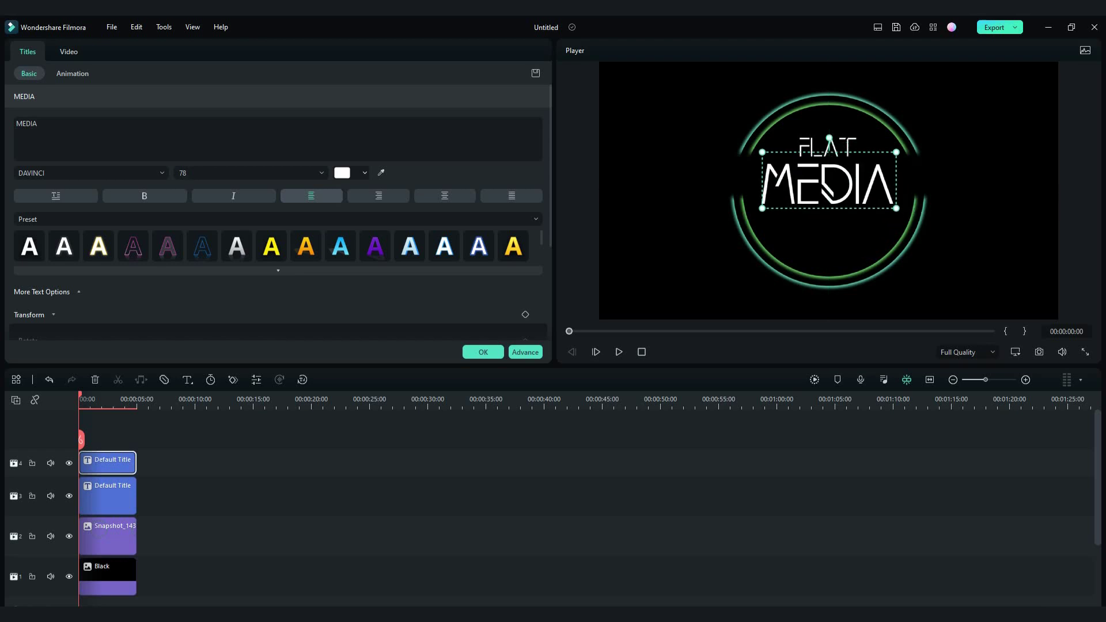
left_click_drag(896, 209, 901, 210)
left_click_drag(831, 181, 828, 179)
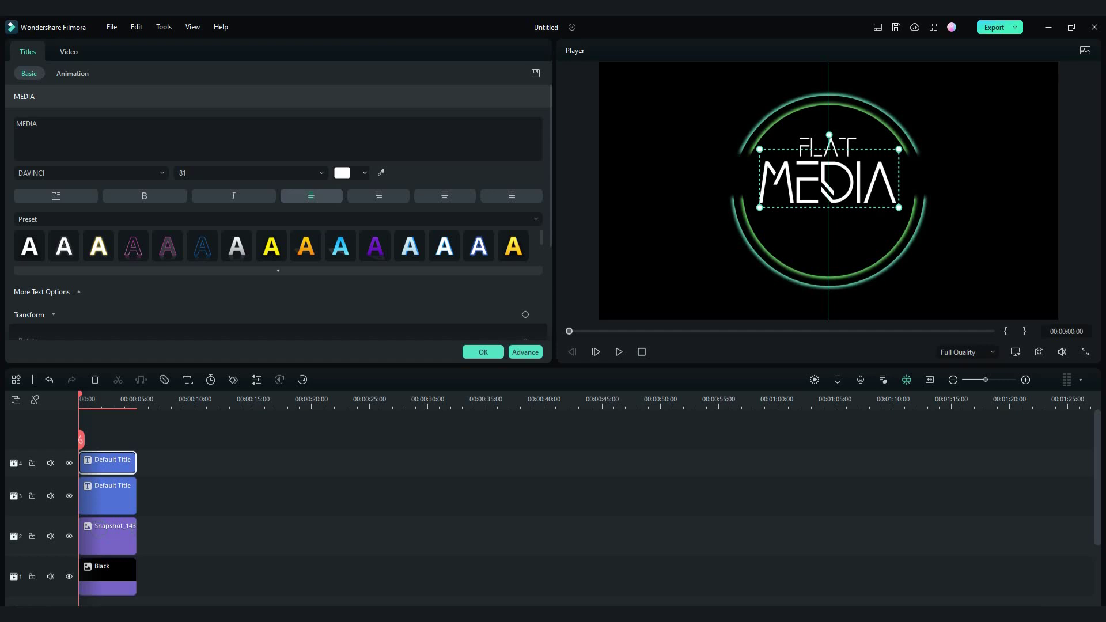
Set MEDIA's letter spacing to 19, then scale it down to size 70 and re-centre it in the ring gap.
left_click(42, 291)
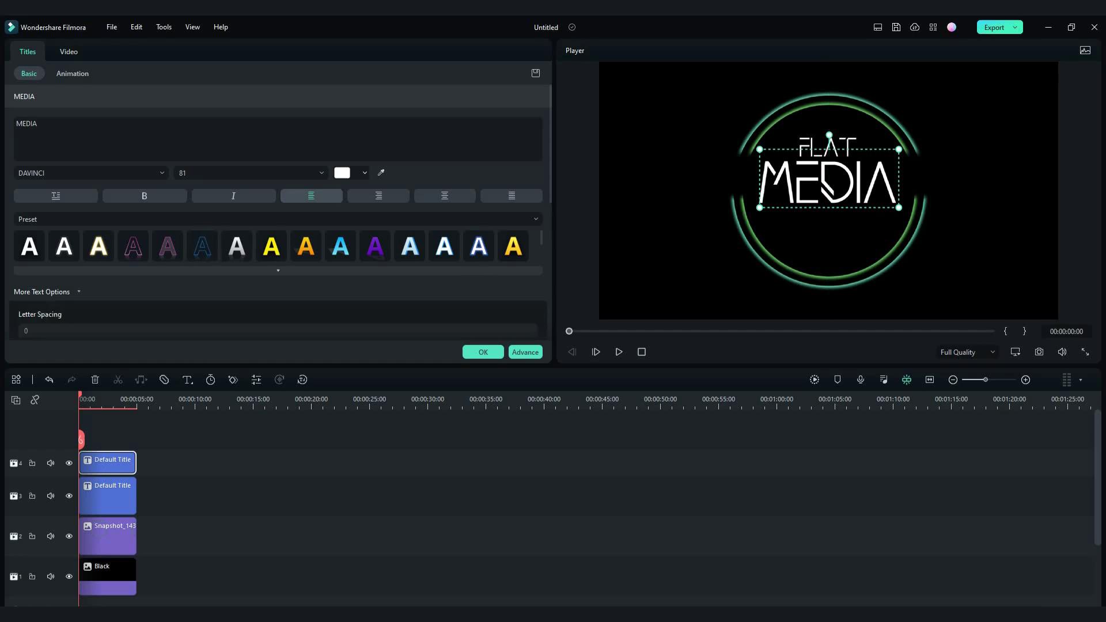
scroll(276, 259, "down", 3)
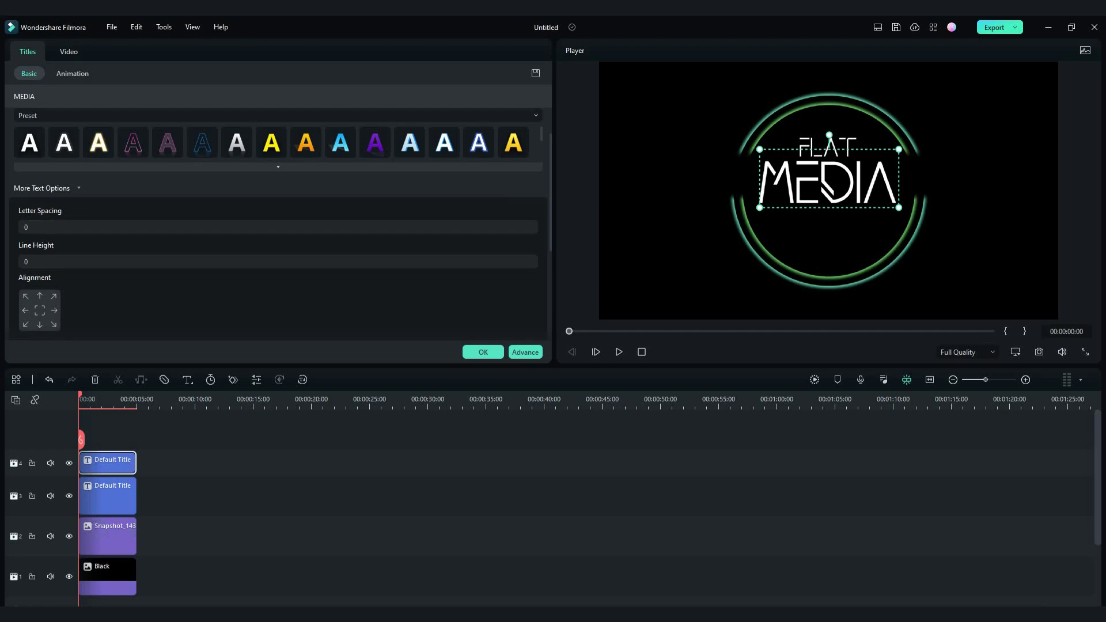
left_click_drag(41, 227, 69, 227)
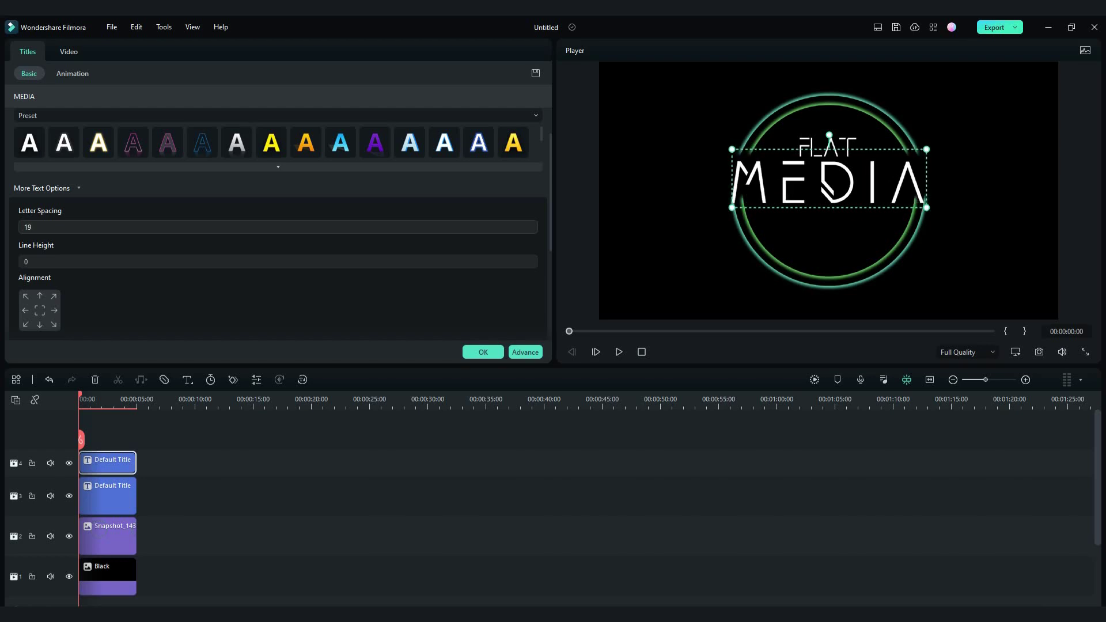
left_click_drag(926, 207, 909, 202)
left_click_drag(820, 176, 829, 176)
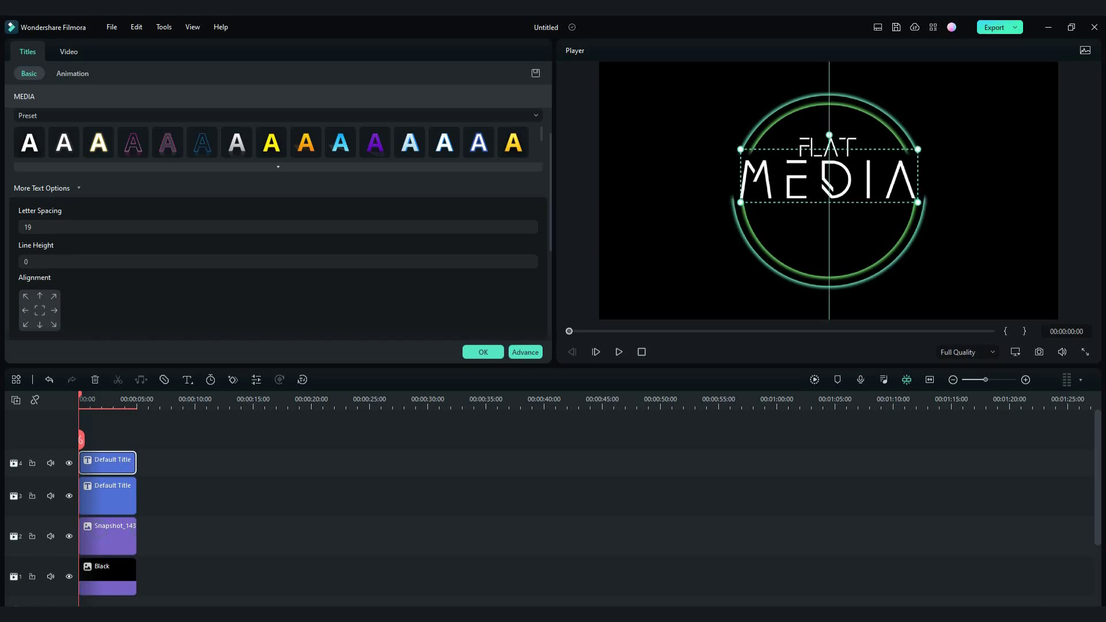
left_click_drag(917, 203, 905, 199)
left_click_drag(824, 176, 830, 178)
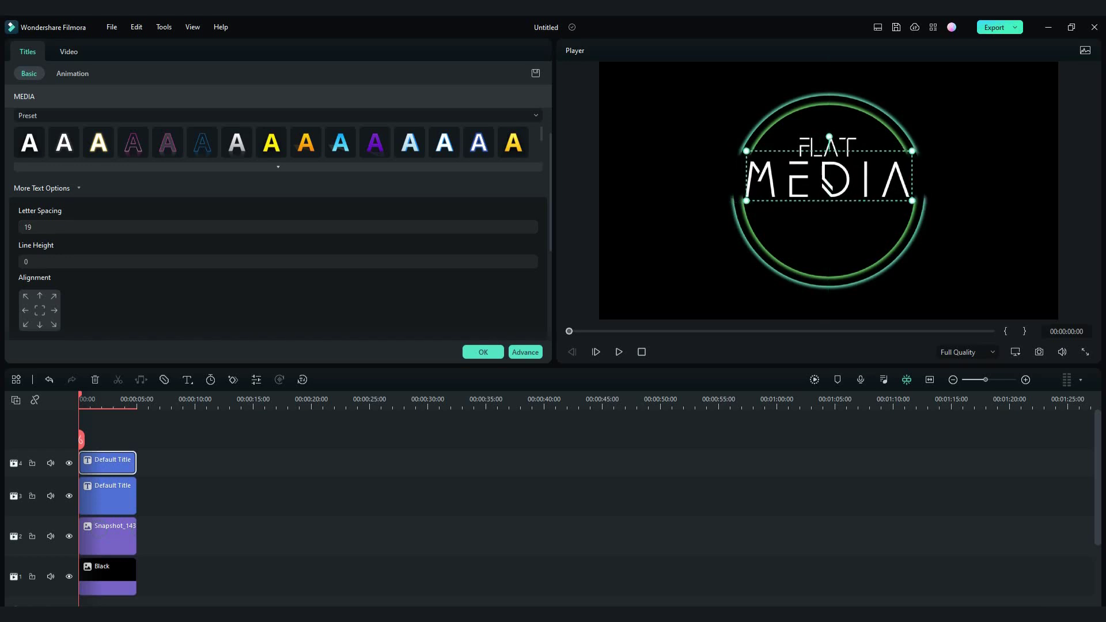
Set MEDIA's letter spacing to 30 and widen the ring snapshot's Parallel Lines mask to 13.7%.
left_click_drag(38, 227, 44, 227)
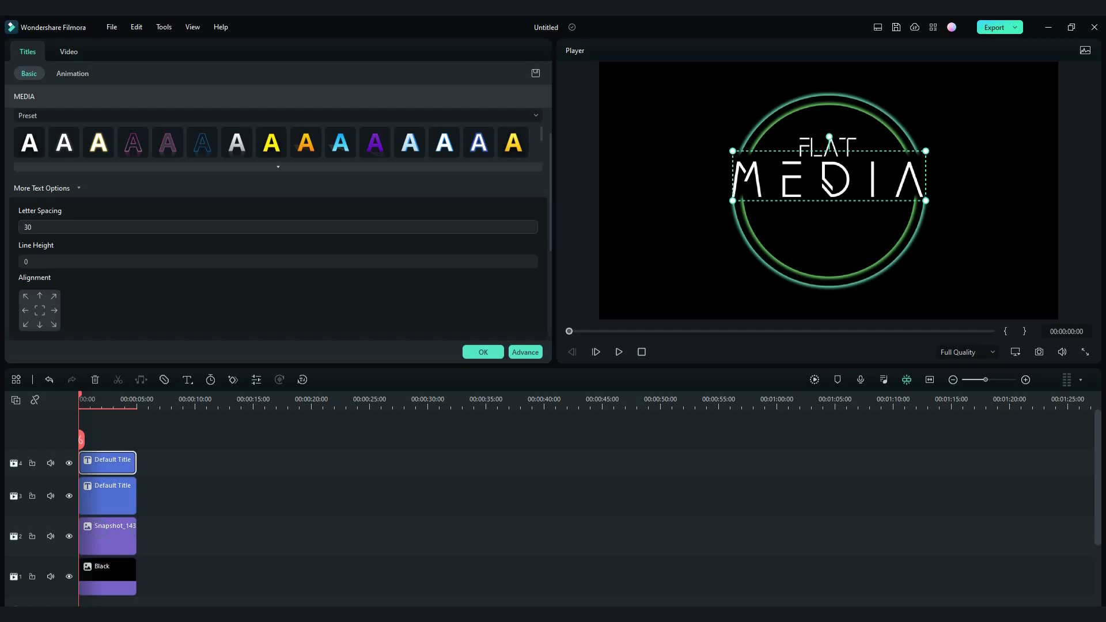
left_click(107, 537)
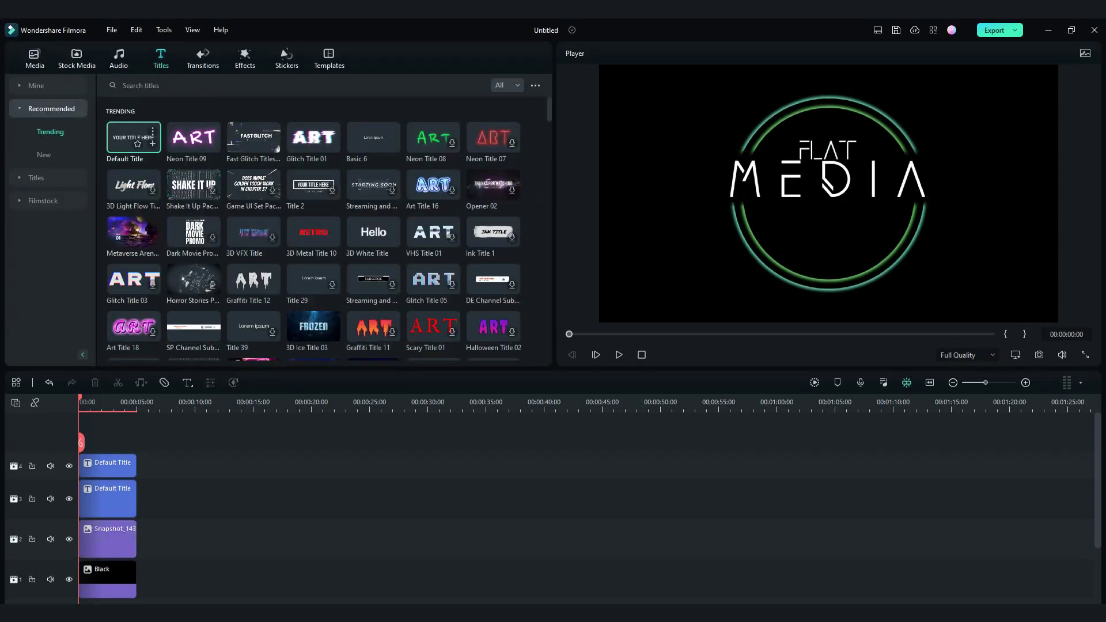
Add a Default Title on video track 5 reading "Tutorial" in the Hiroo font, centred below MEDIA inside the rings.
left_click_drag(136, 140, 105, 433)
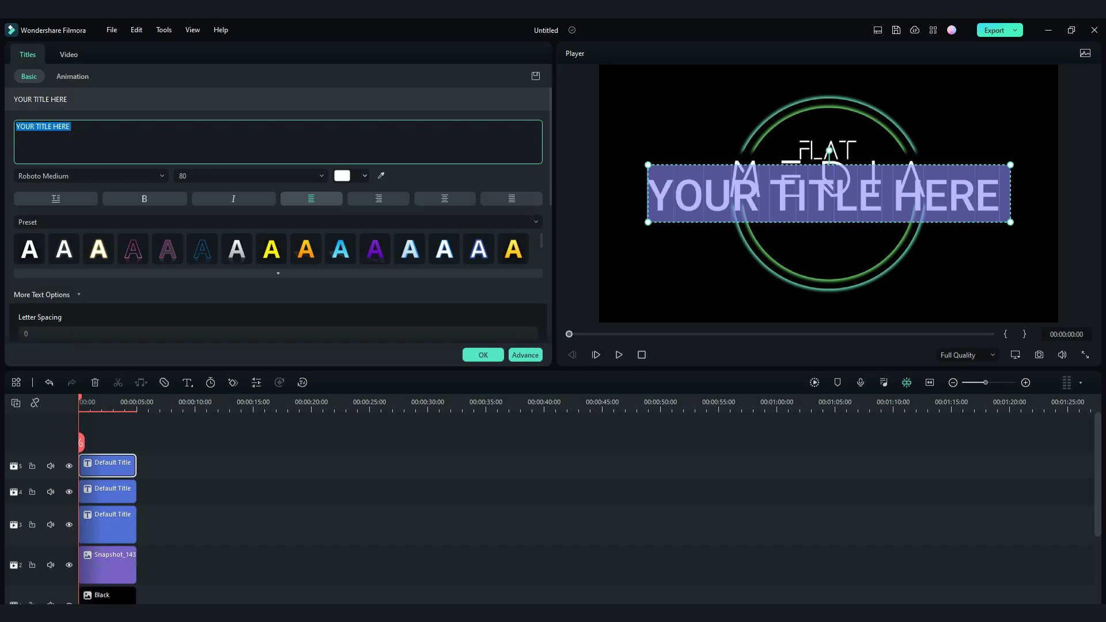
type("Tutorial")
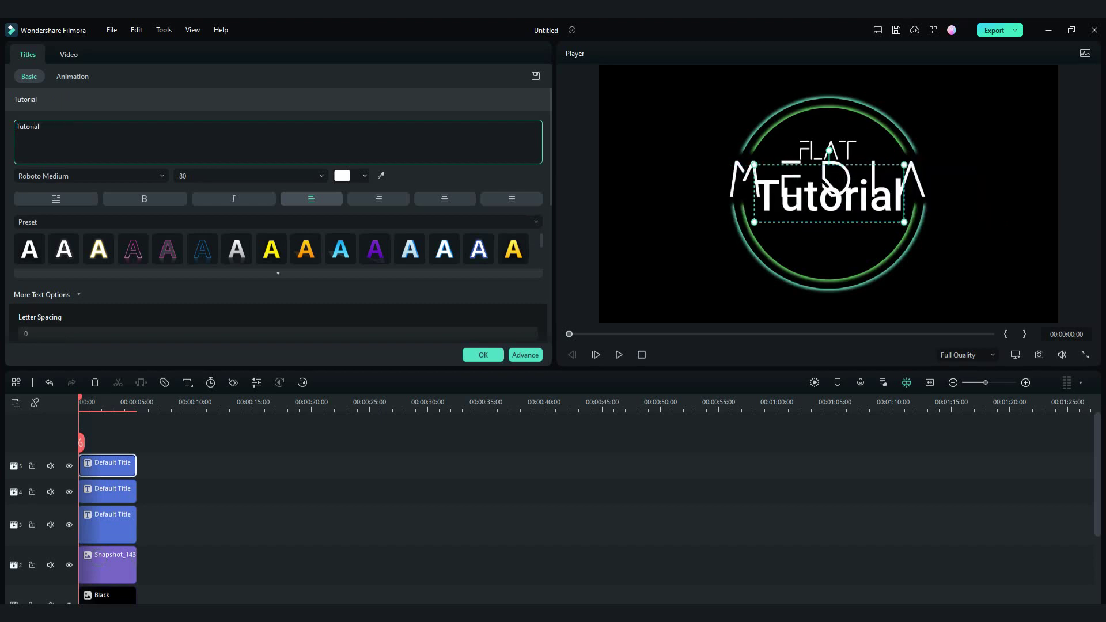
left_click(91, 175)
left_click(57, 250)
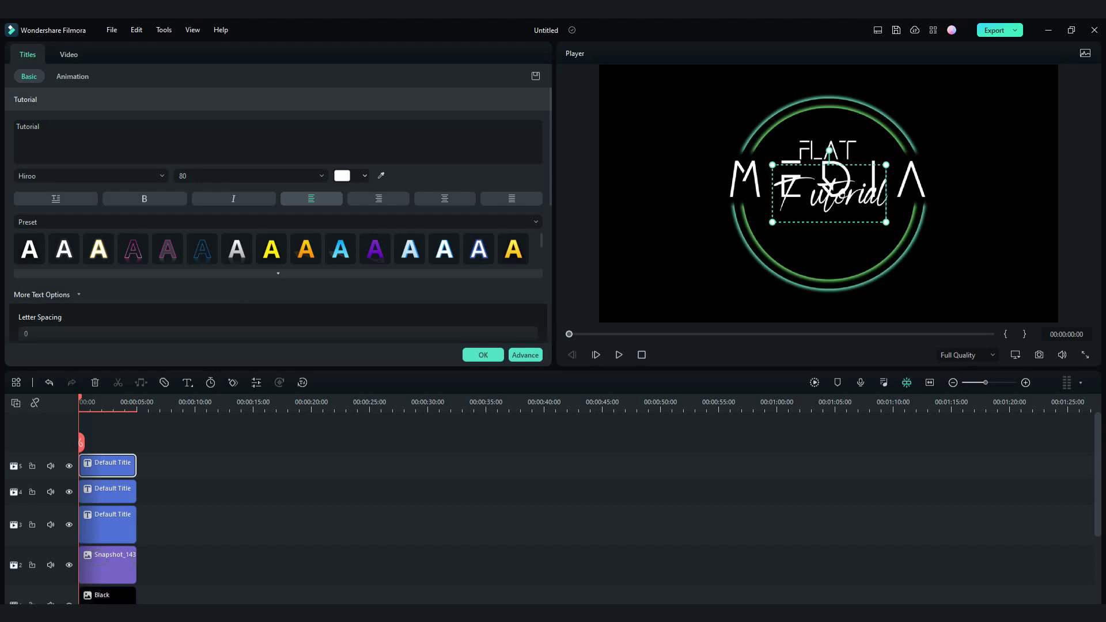
left_click_drag(829, 193, 830, 230)
left_click_drag(828, 186, 829, 188)
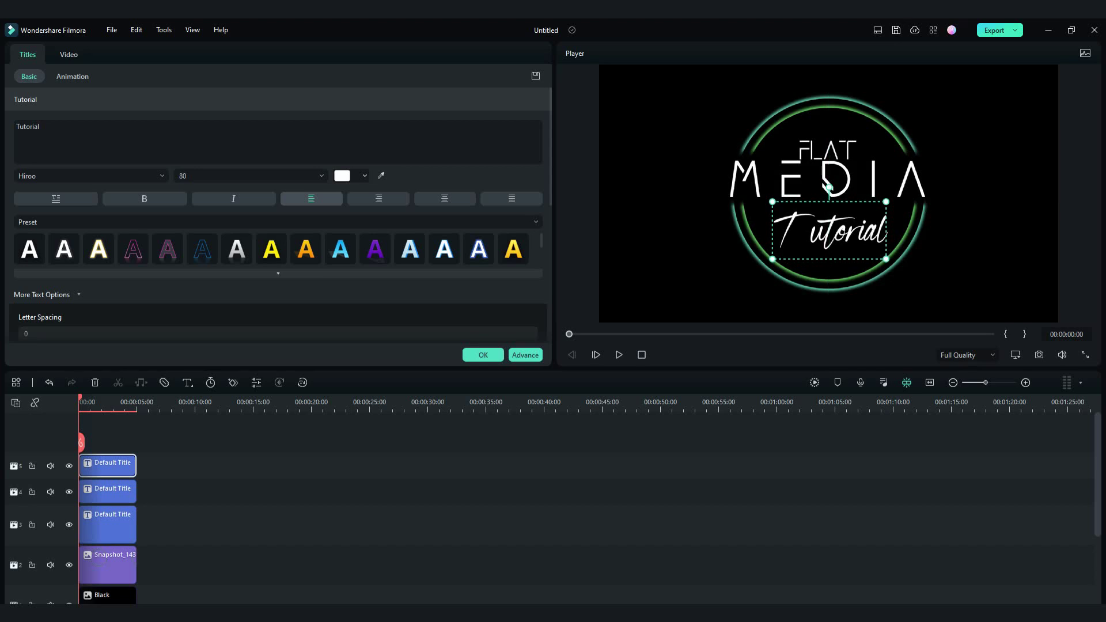
Give the Tutorial text a green colour fill in the advanced text editor and apply it.
key("ctrl+a")
left_click(525, 354)
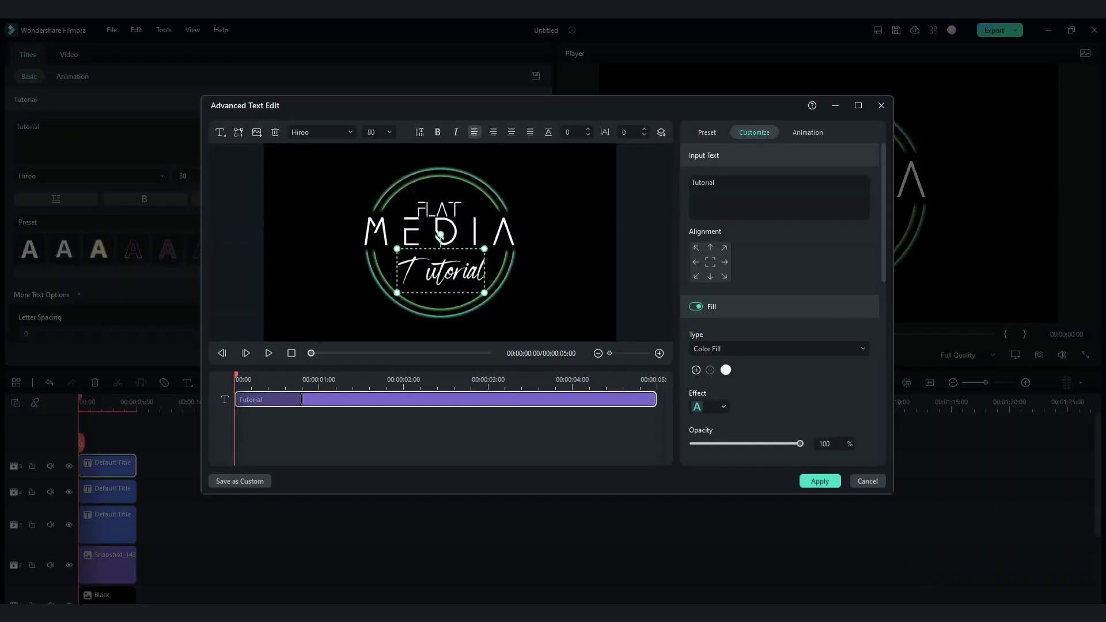
left_click(726, 370)
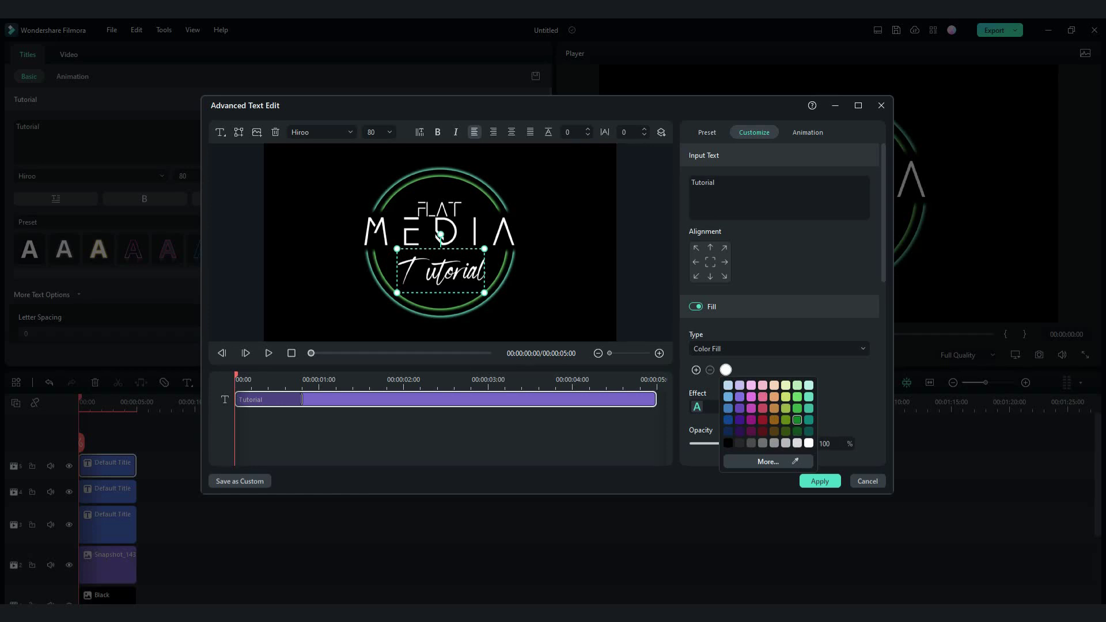
left_click(797, 408)
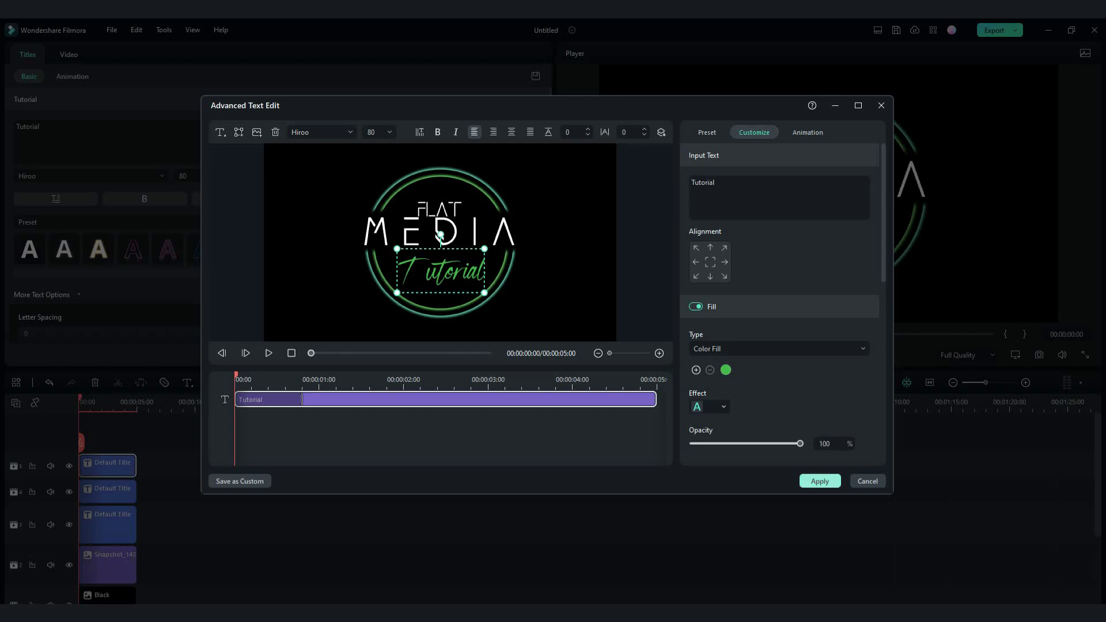
left_click(819, 481)
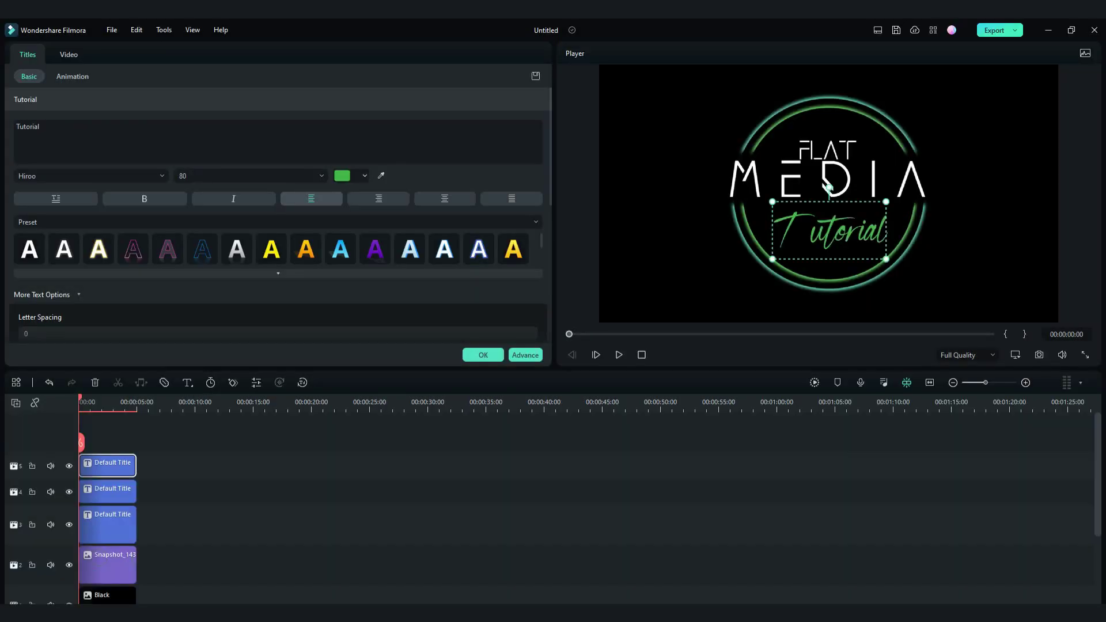
Tilt the Tutorial title slightly counterclockwise, scale it down to size 73, and keep it inside the lower rings.
left_click_drag(828, 185, 819, 185)
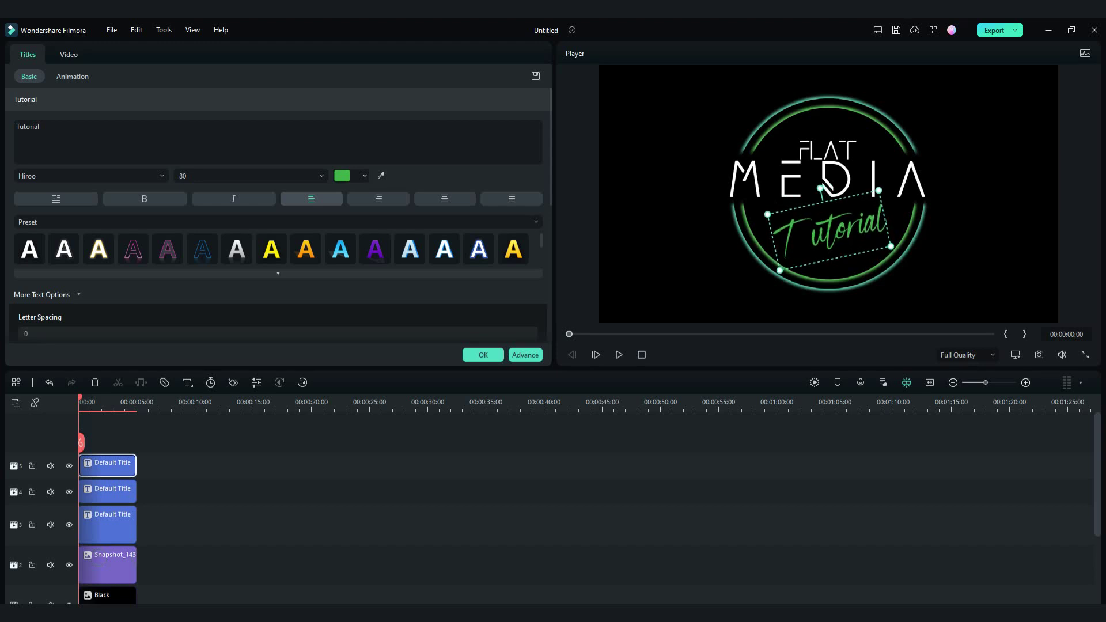
left_click_drag(767, 214, 823, 230)
left_click_drag(827, 183, 838, 183)
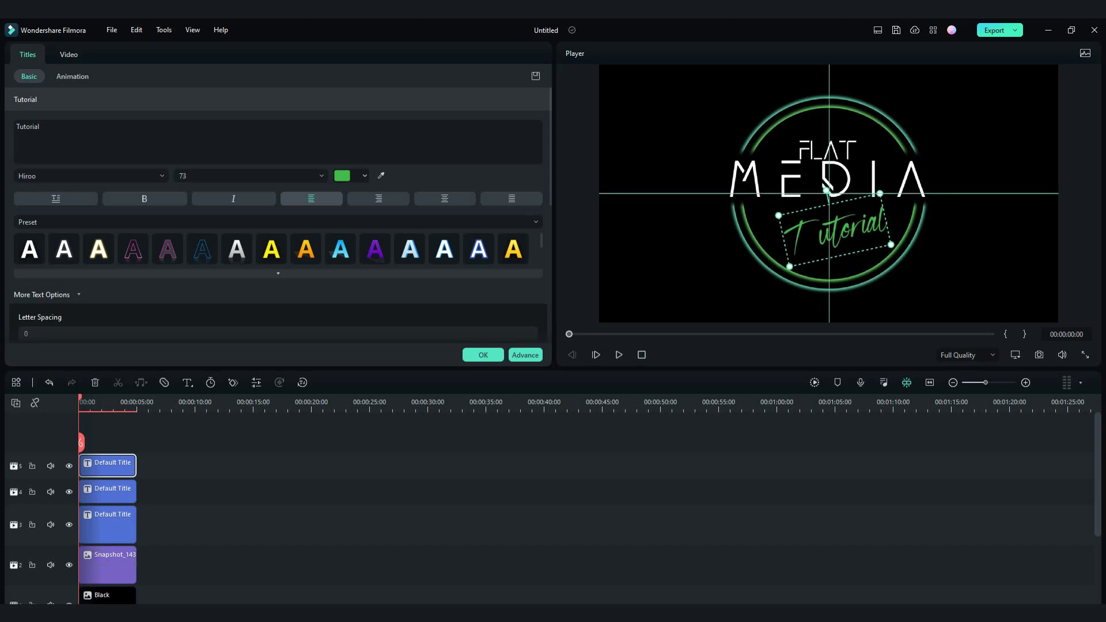
Change the MEDIA title's text colour to mint green.
left_click(108, 565)
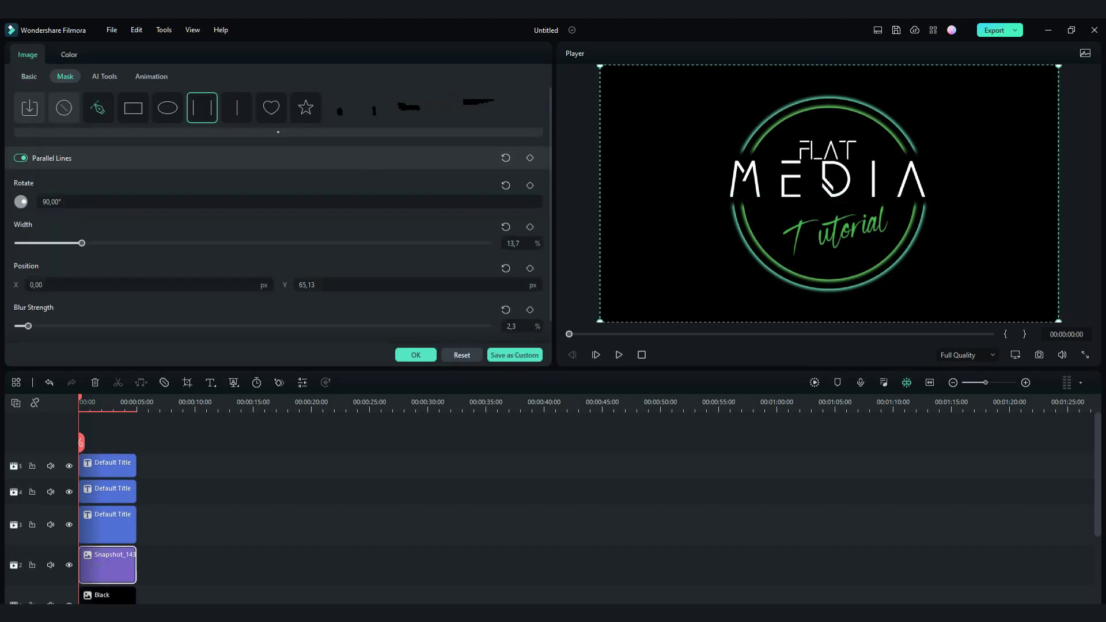
left_click(107, 492)
left_click(364, 175)
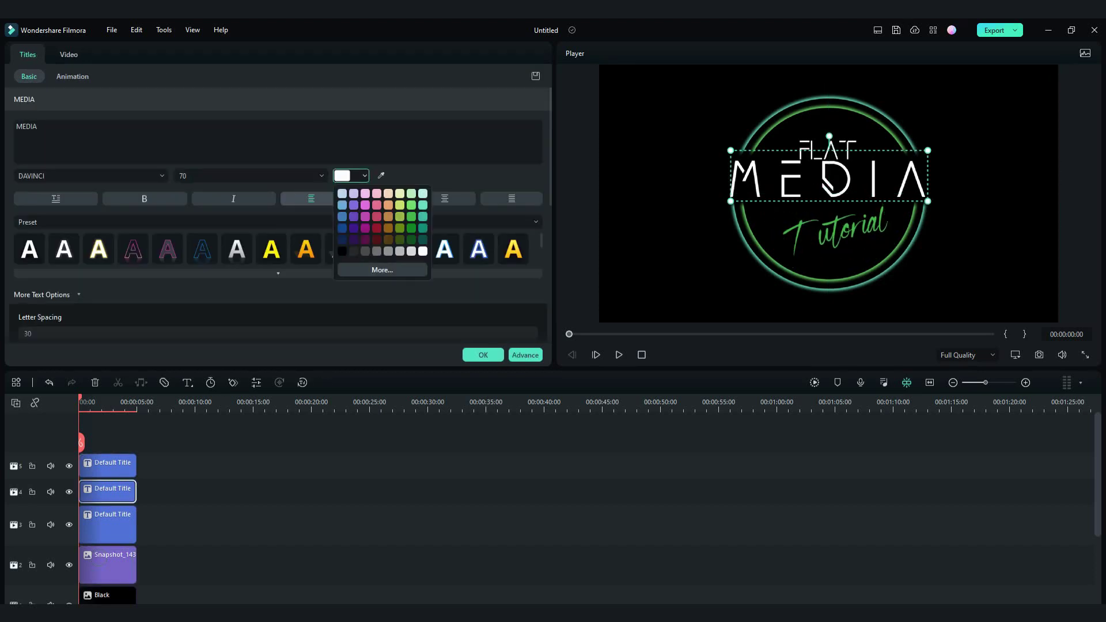
left_click(423, 217)
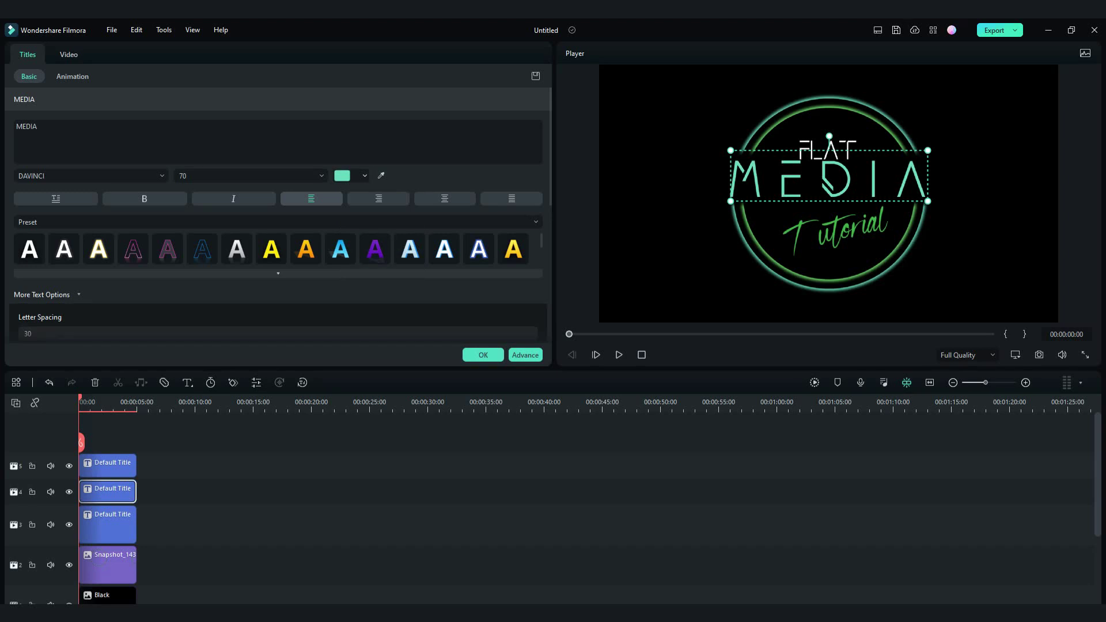
Change the FLAT title's text colour to the same mint green as MEDIA and confirm it.
left_click(108, 465)
left_click(108, 525)
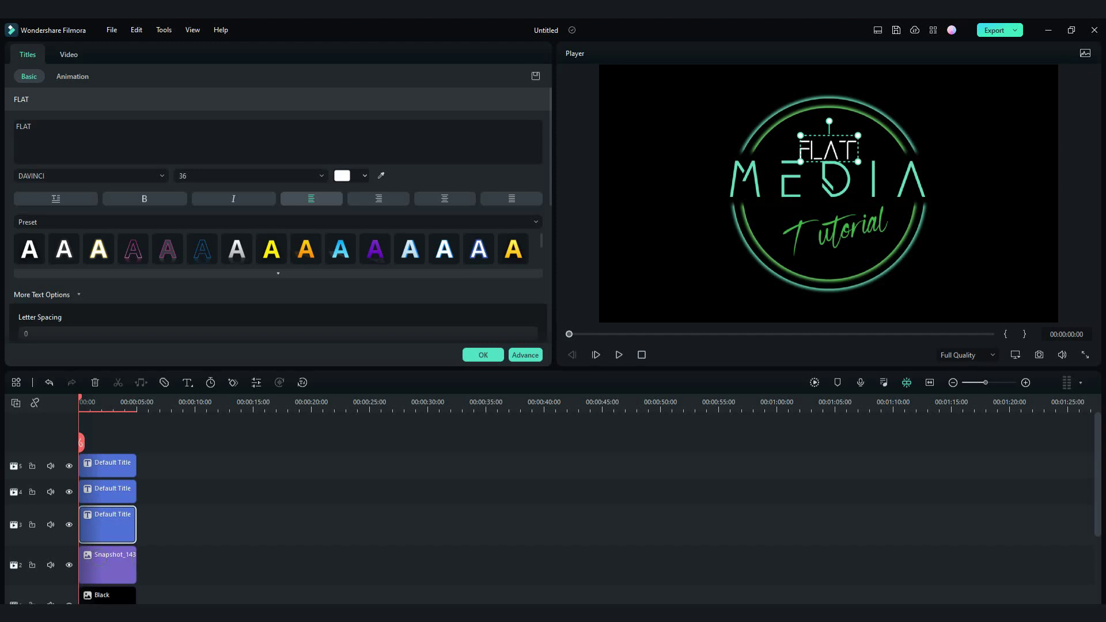
left_click(342, 176)
left_click(423, 217)
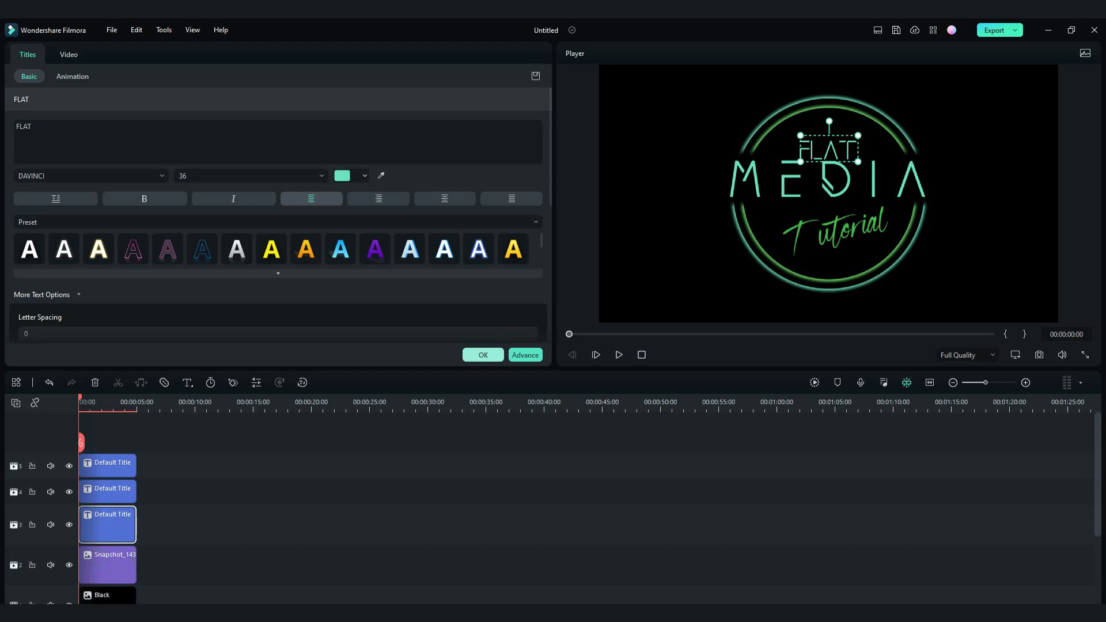
left_click(482, 355)
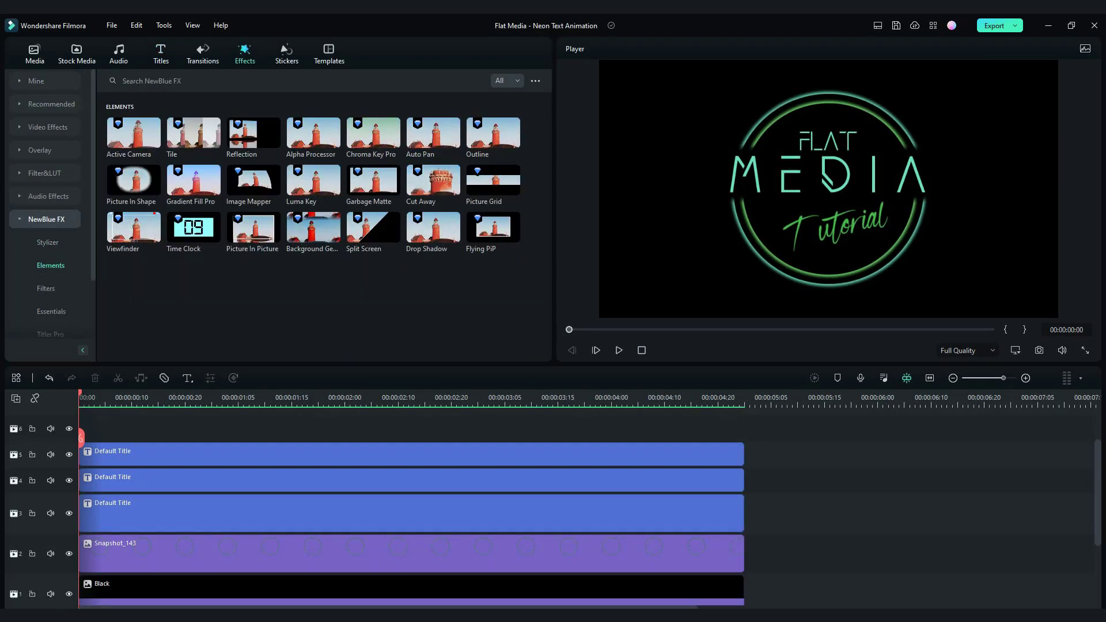
Add the NewBlue FX Glow Pro stylizer effect on a track above all titles and apply its Angels preset.
left_click(47, 242)
scroll(49, 207, "down", 2)
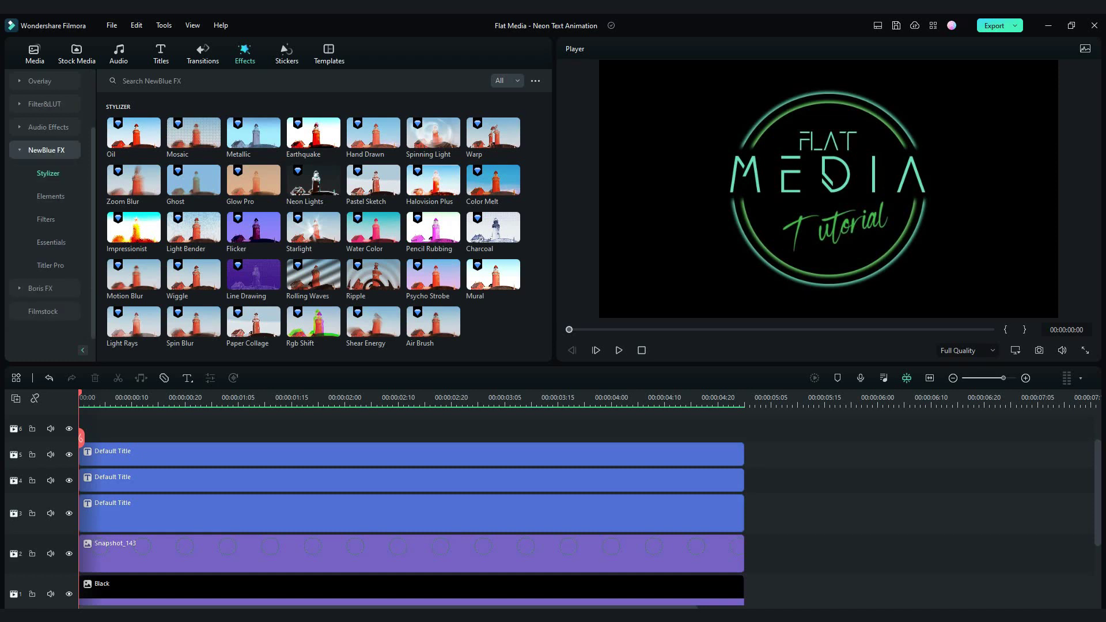
left_click_drag(253, 181, 92, 451)
double_click(104, 452)
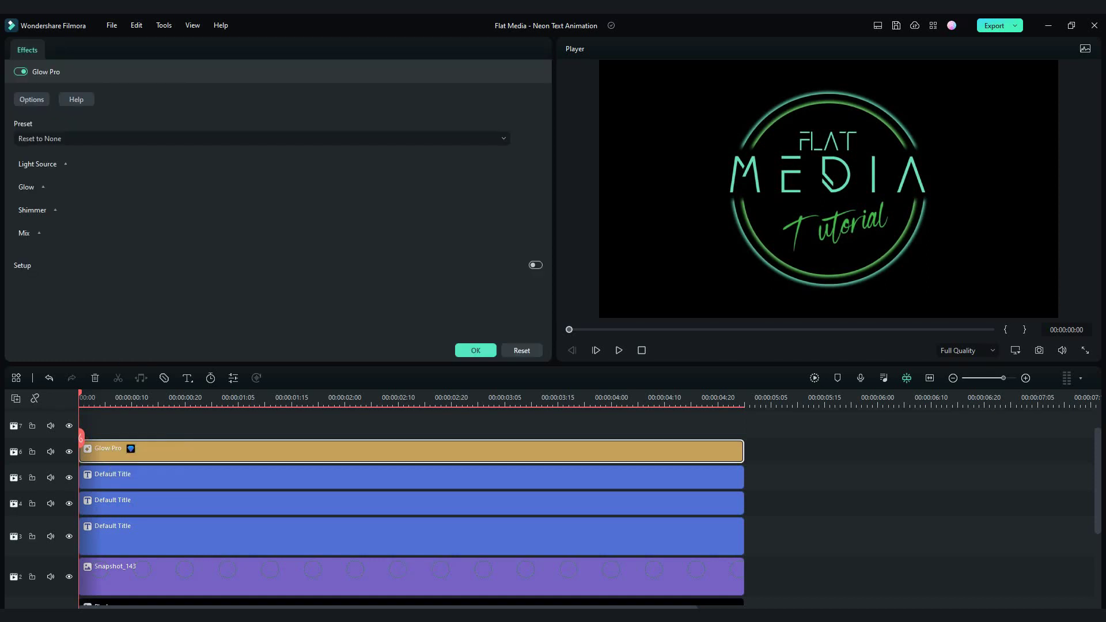
left_click(259, 139)
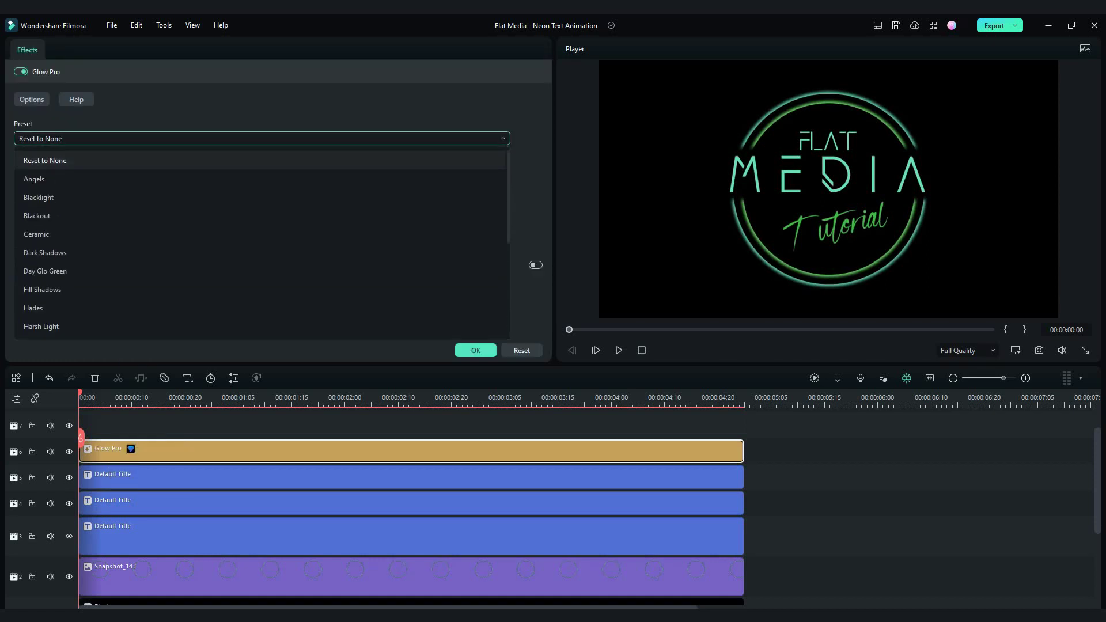
left_click(46, 179)
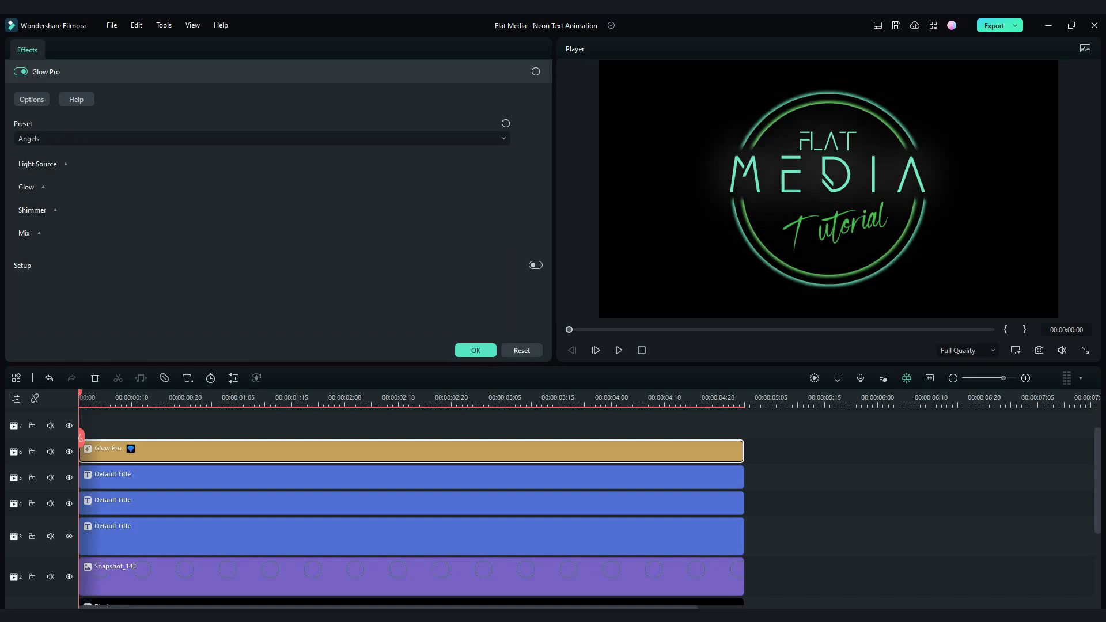
Adjust the Glow Pro light source to a sensitivity of 73.9, a radius of 100 and a feather of 0.
left_click(65, 164)
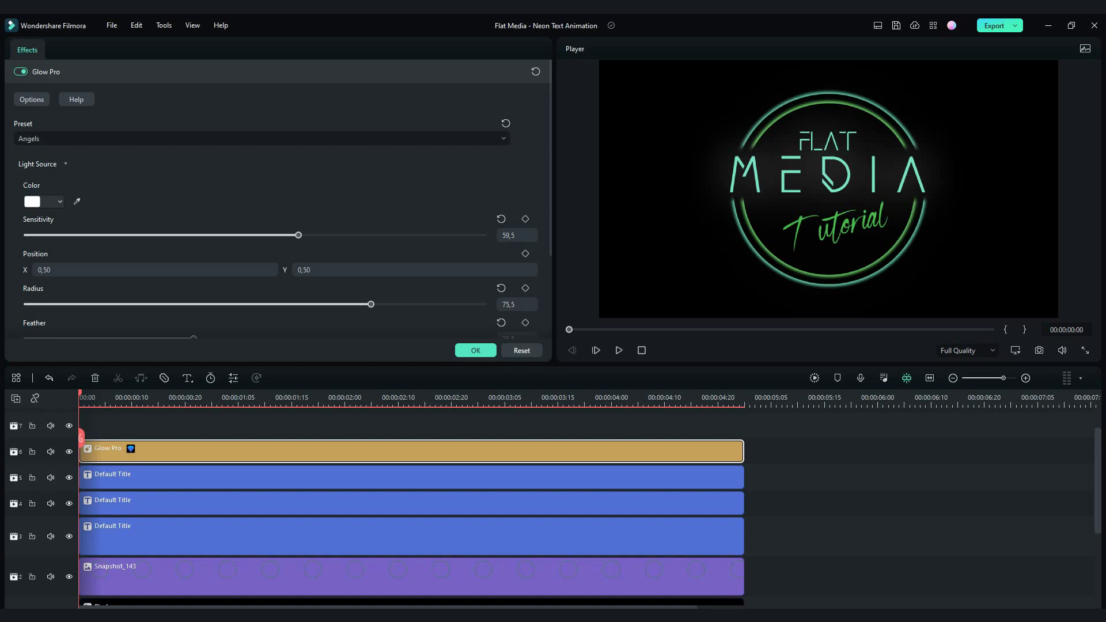
left_click_drag(299, 235, 364, 235)
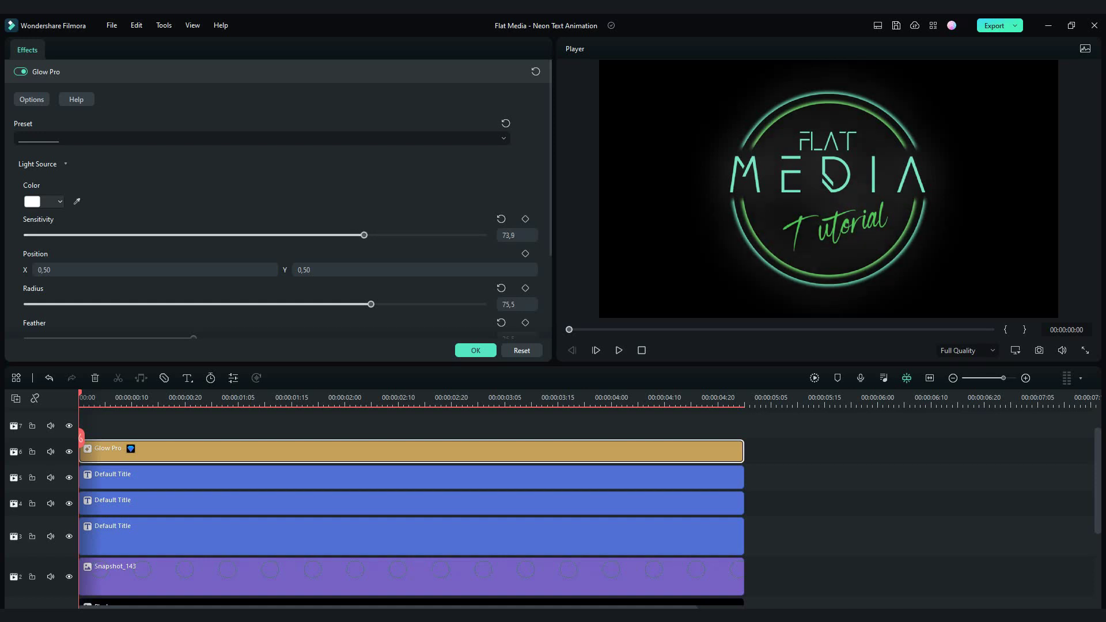
scroll(282, 200, "down", 1)
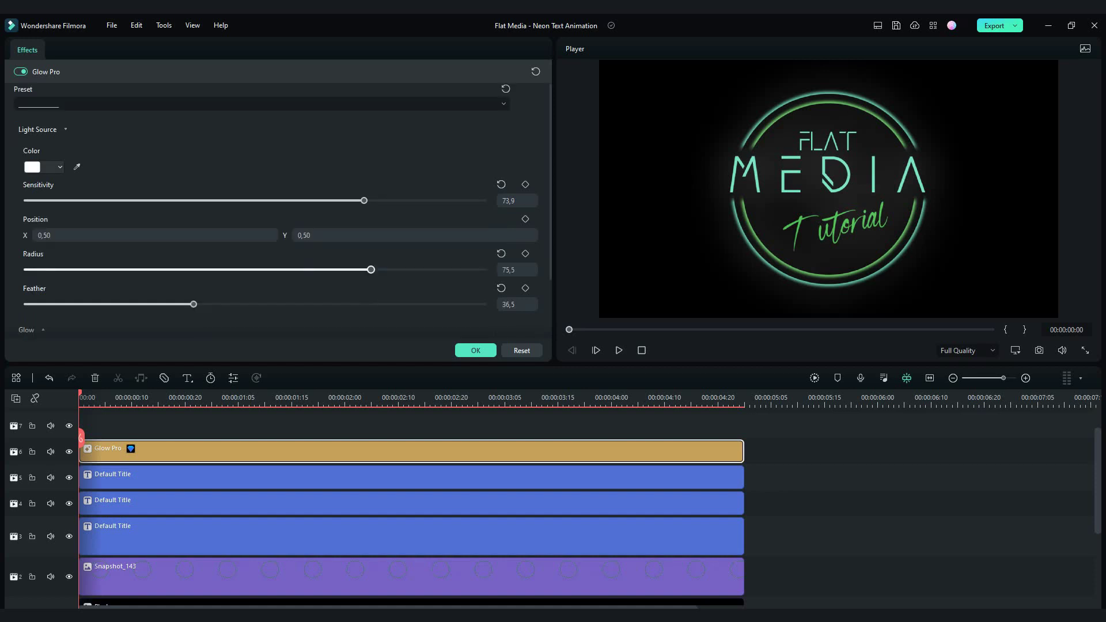
left_click_drag(371, 269, 483, 269)
scroll(282, 207, "down", 1)
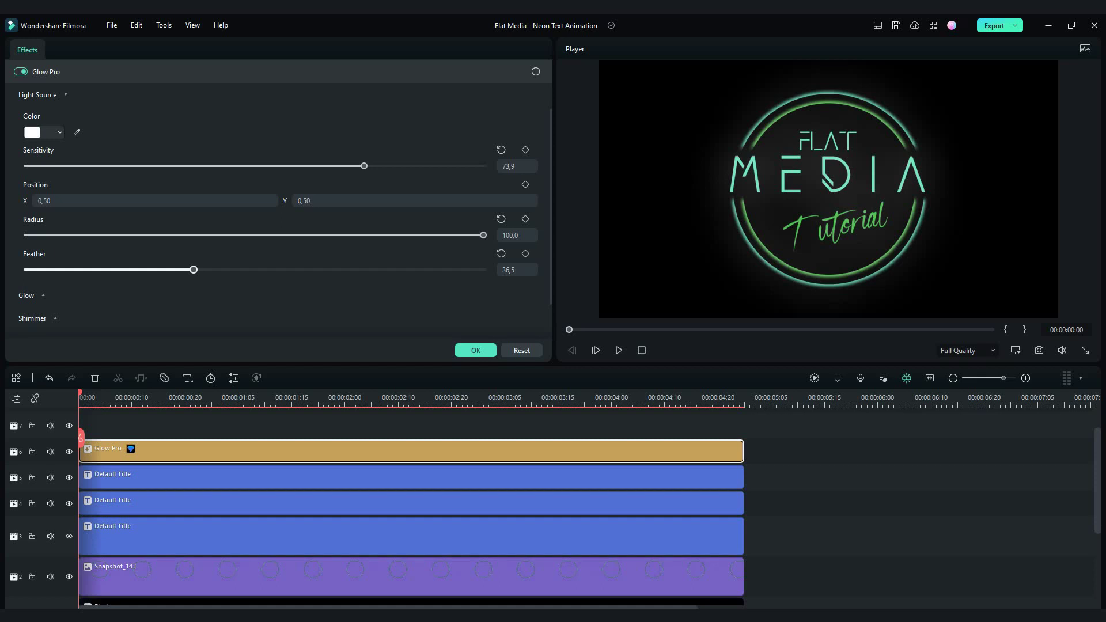
left_click_drag(194, 269, 27, 269)
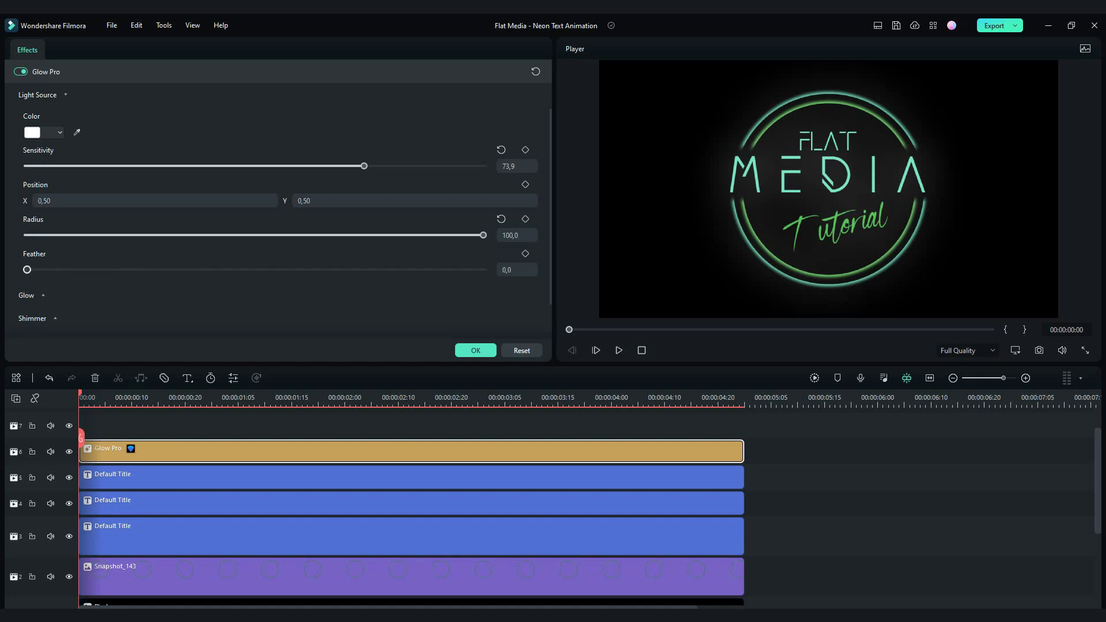
Set the Glow Pro glow colour to mint green and raise the glow strength moderately.
scroll(282, 213, "down", 2)
left_click(26, 246)
scroll(34, 248, "down", 1)
left_click(43, 249)
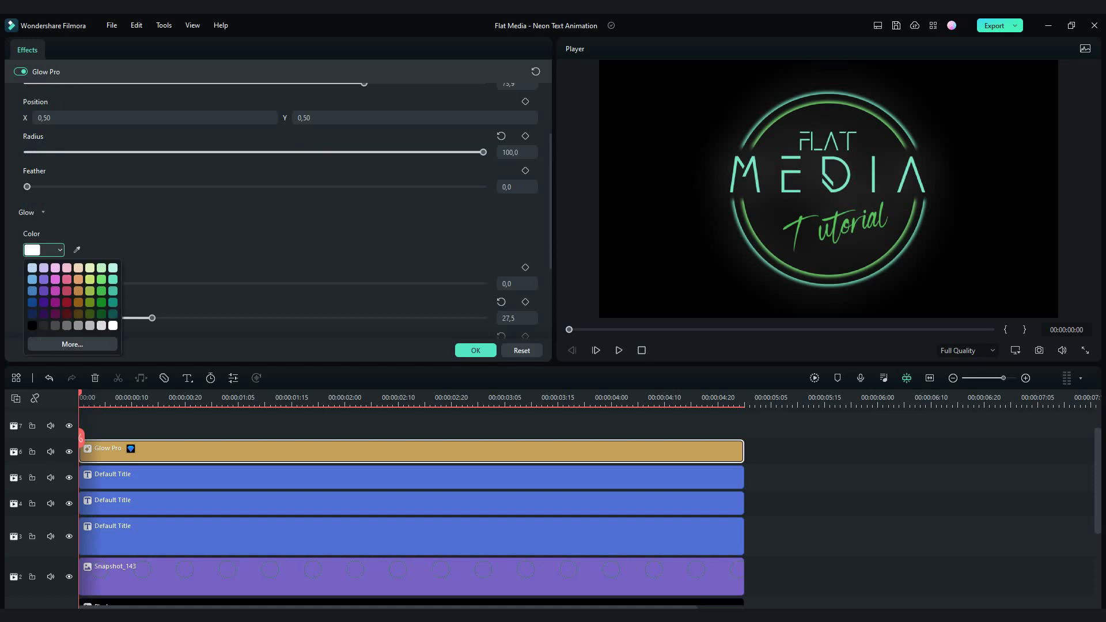
left_click(113, 279)
scroll(34, 282, "down", 2)
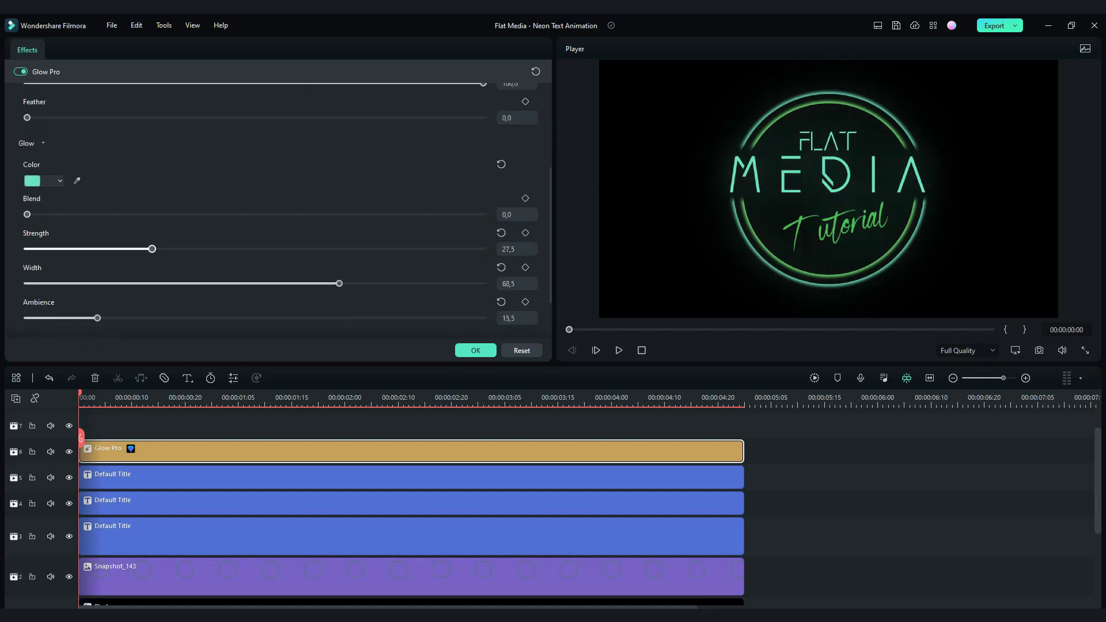
left_click_drag(152, 249, 197, 249)
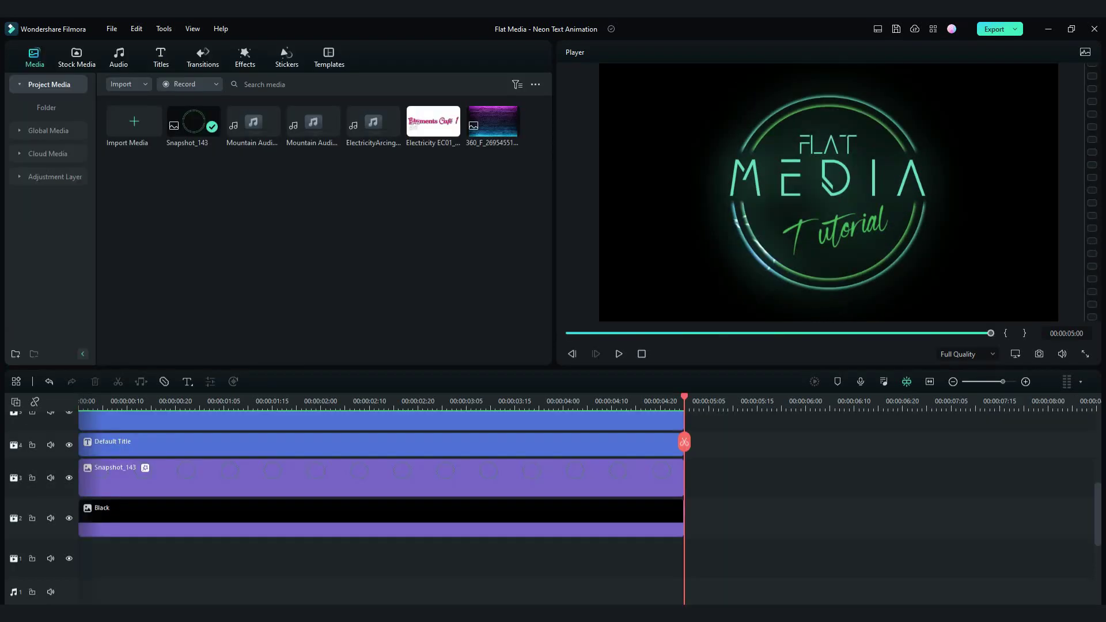
Move the Black clip down to video track 1 and place the neon brick wall image on track 2 above it.
left_click_drag(380, 518, 380, 558)
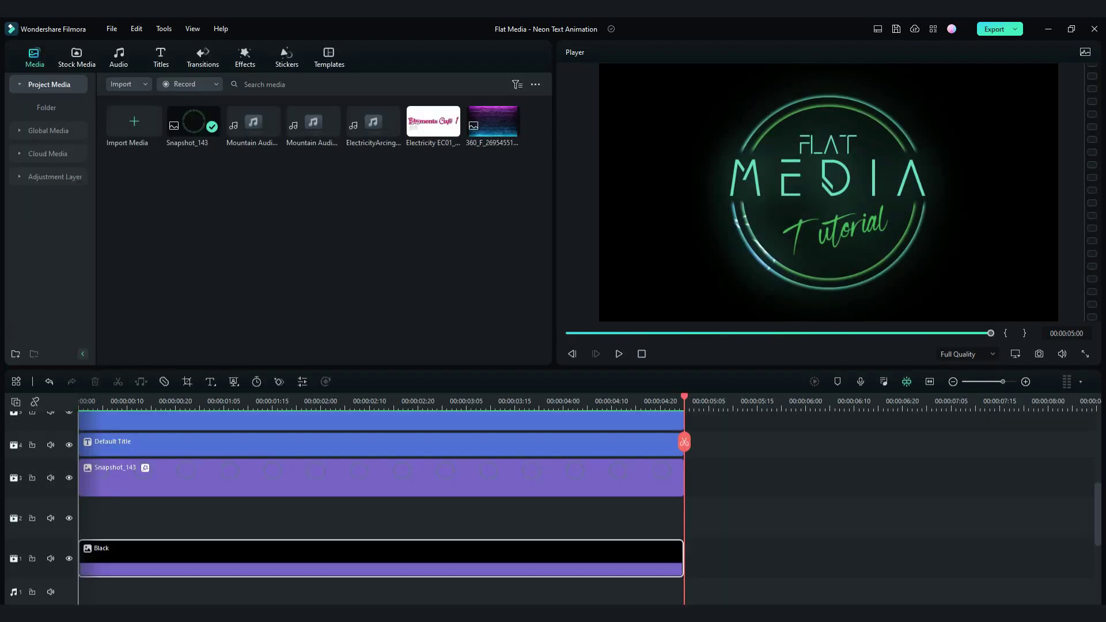
left_click_drag(493, 121, 92, 518)
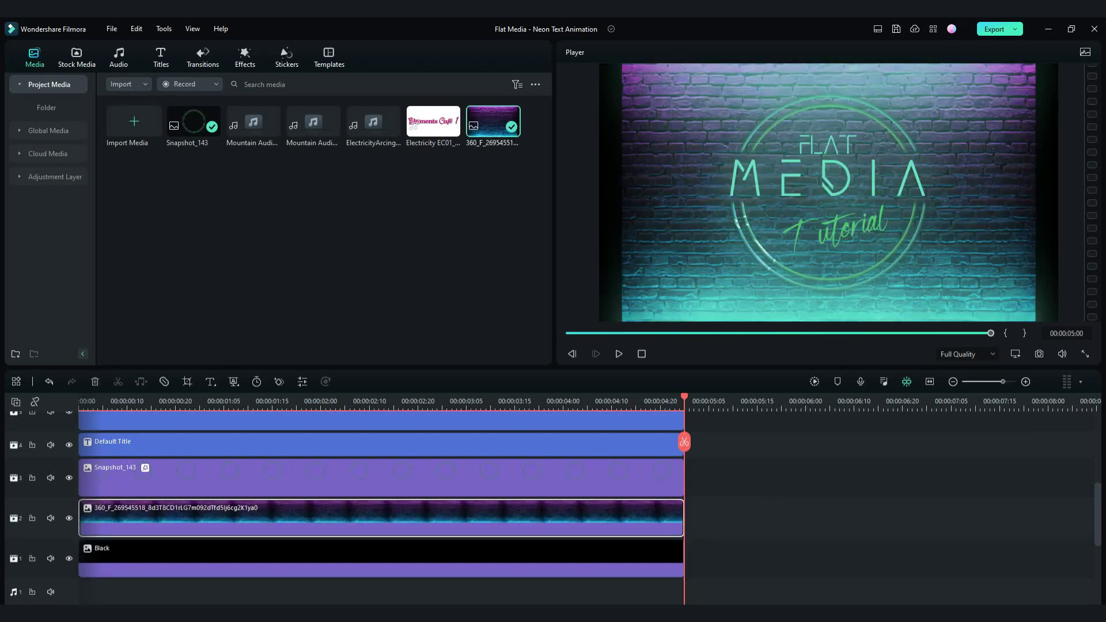
Enlarge the brick wall image to fill the whole frame and reduce its opacity to 13.7%.
double_click(173, 518)
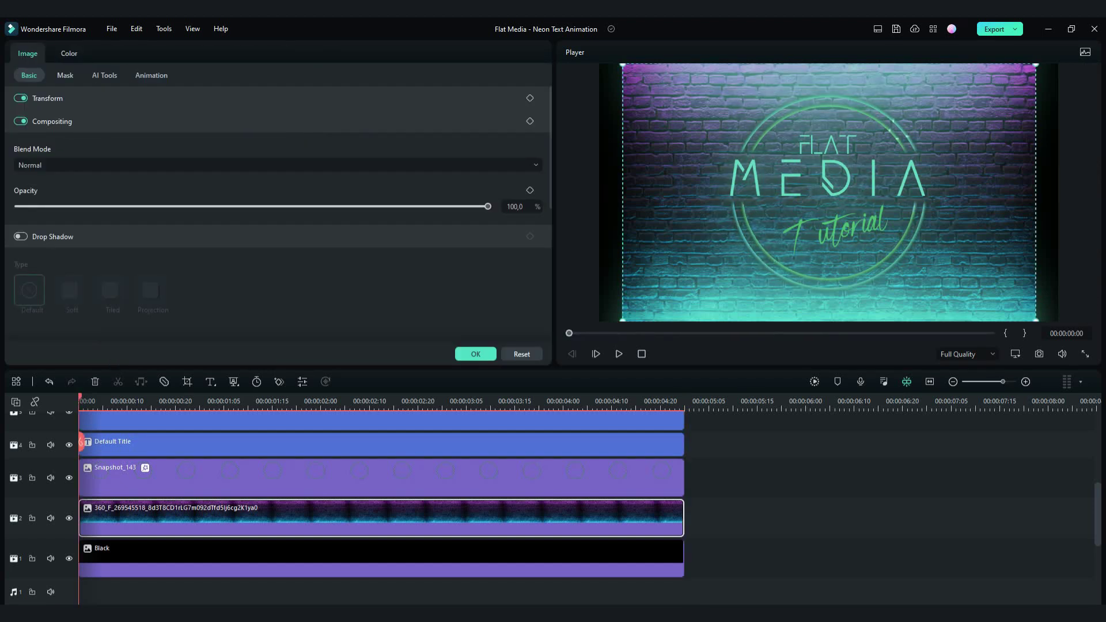
left_click_drag(622, 321, 592, 340)
left_click_drag(1035, 65, 1073, 41)
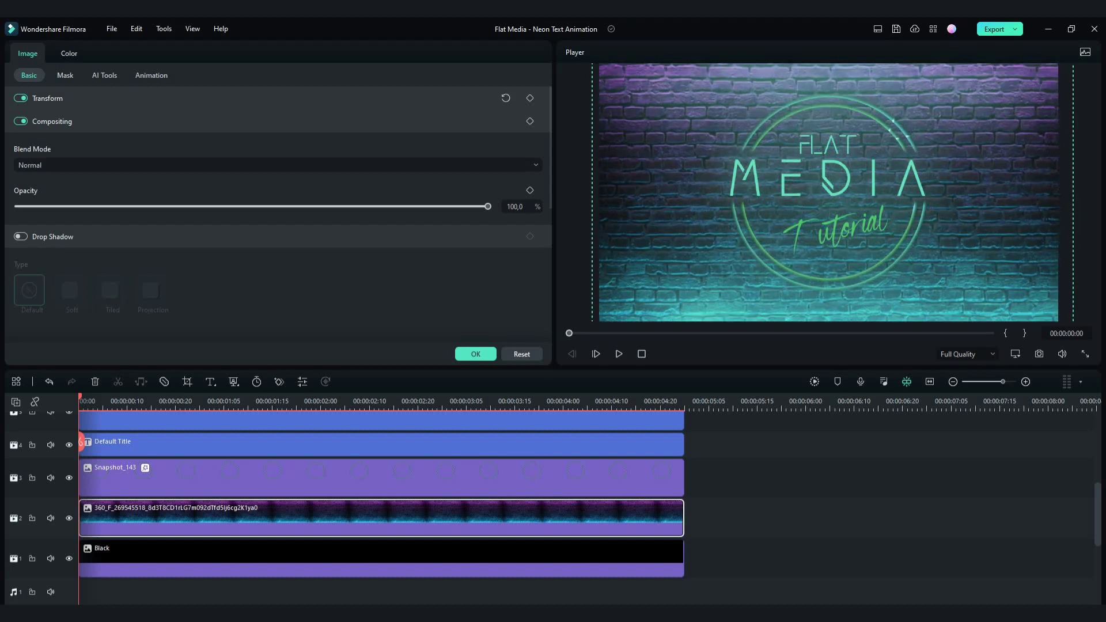
left_click(475, 354)
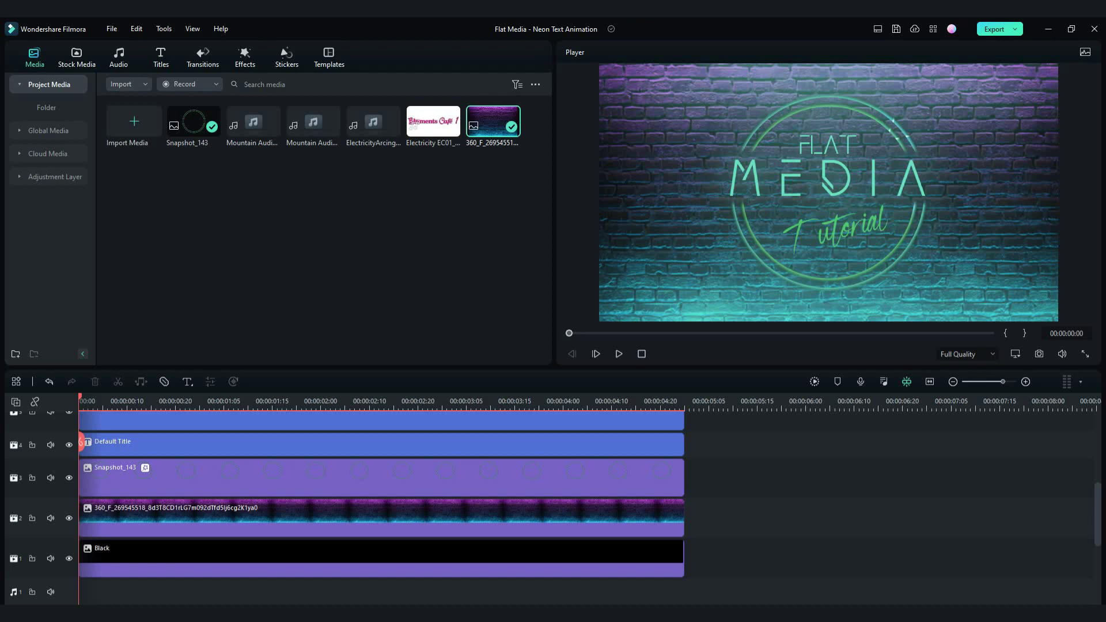
double_click(437, 519)
left_click_drag(490, 206, 82, 206)
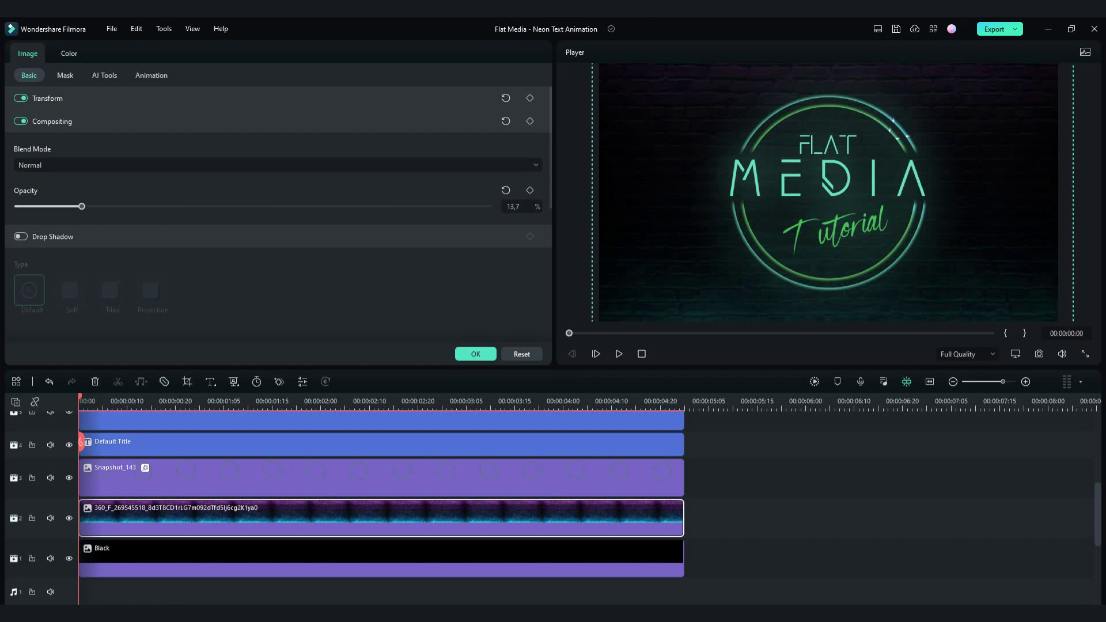
left_click(475, 353)
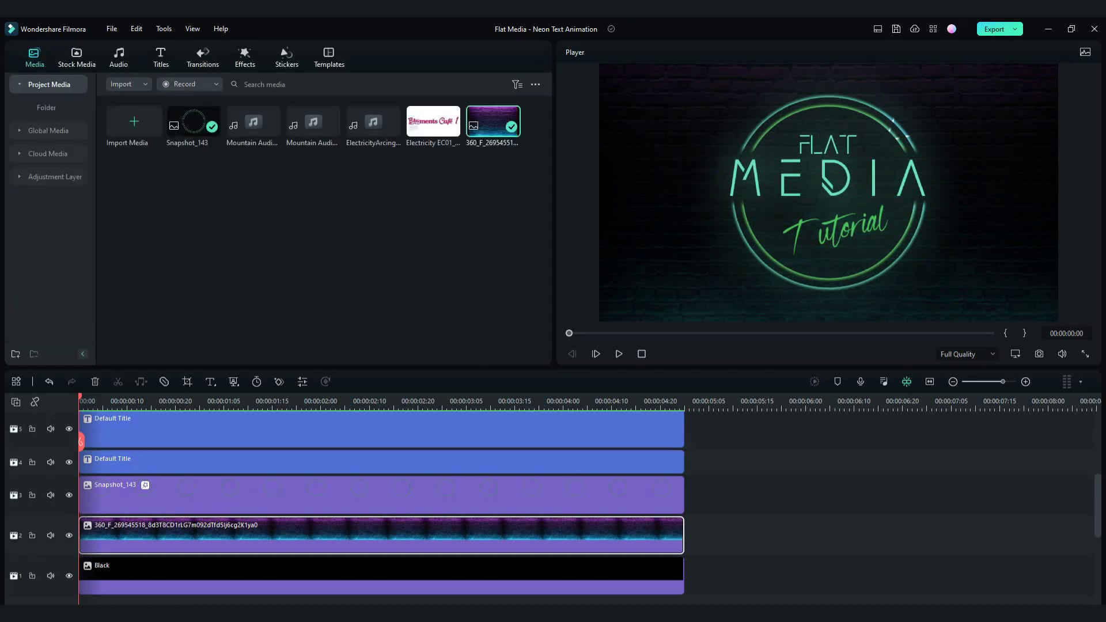
Browse the Boris FX effects and look through the Lights category.
left_click(244, 57)
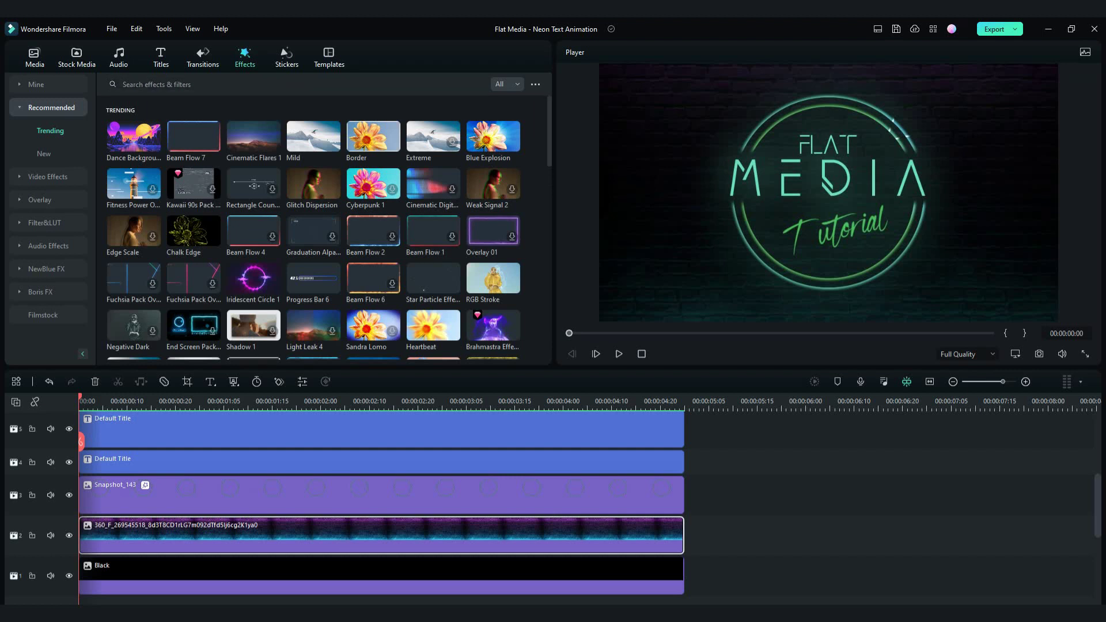
left_click(46, 269)
scroll(47, 269, "down", 1)
left_click(41, 292)
scroll(45, 292, "down", 1)
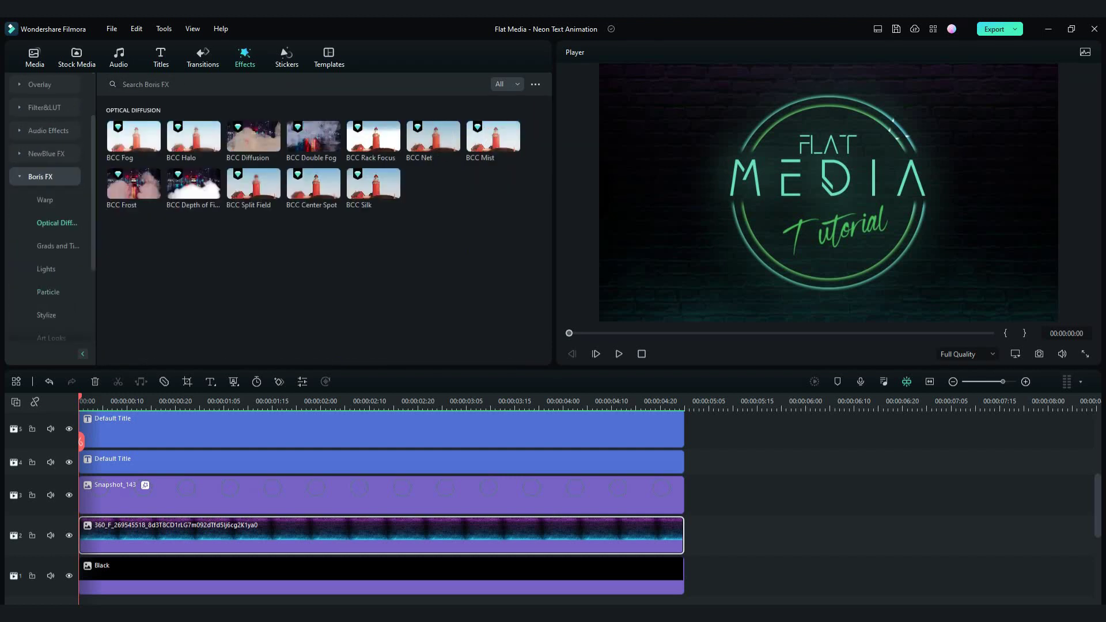
scroll(46, 230, "down", 1)
left_click(46, 200)
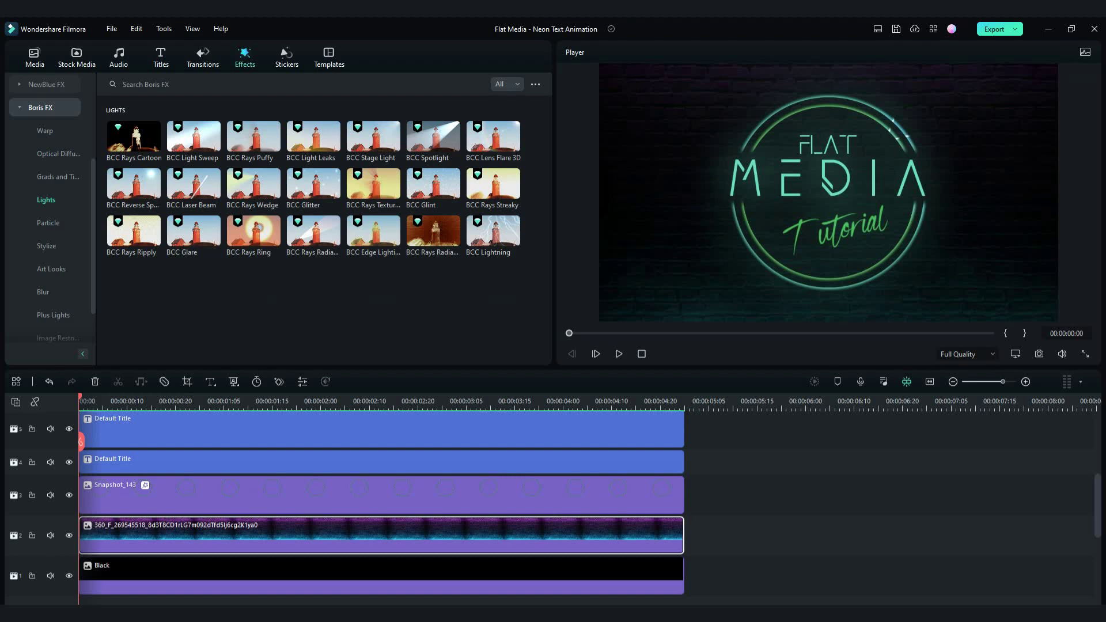
Review the preset, type and other BCC Lightning settings on the Snapshot_143 ring clip, and play the animation.
double_click(346, 494)
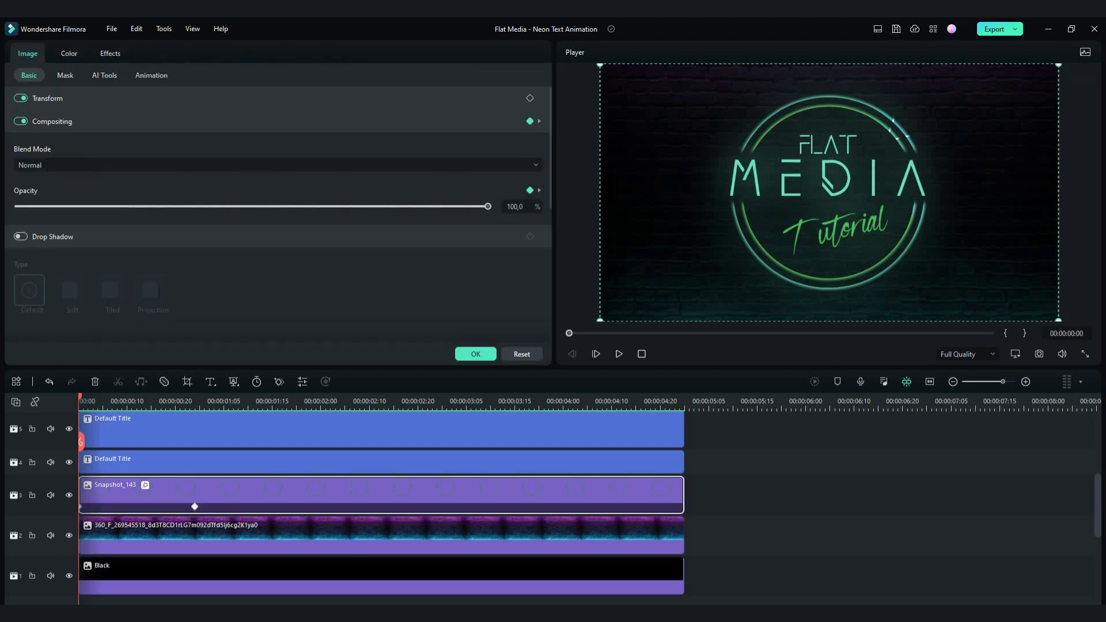
left_click(110, 53)
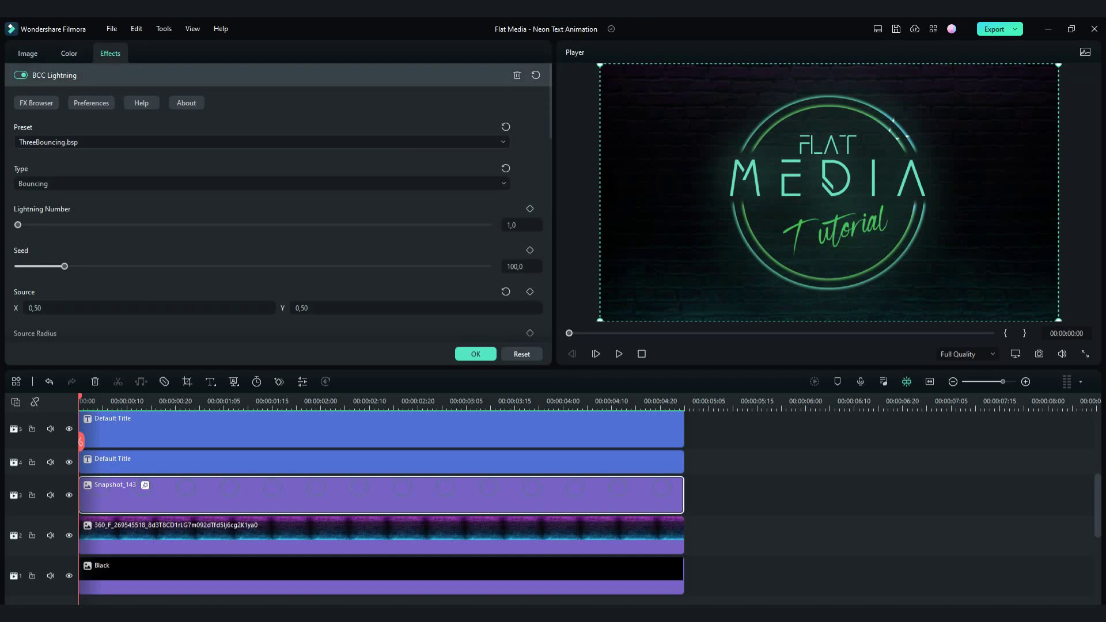
left_click(262, 142)
left_click(261, 142)
left_click(261, 183)
left_click(262, 184)
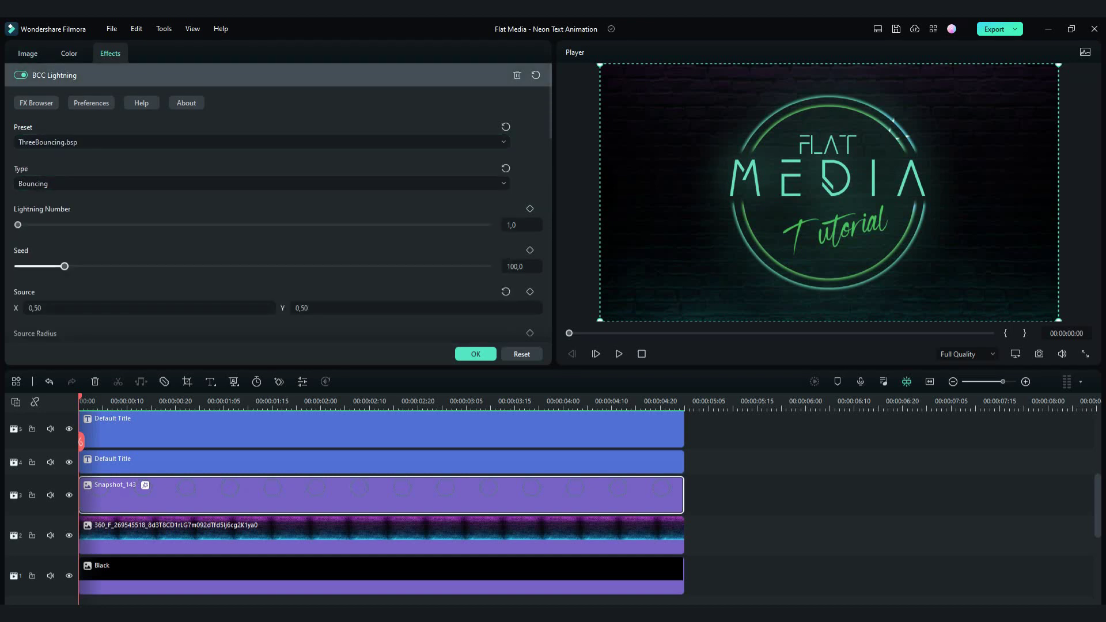
scroll(261, 259, "down", 1)
scroll(262, 230, "down", 6)
scroll(261, 230, "up", 7)
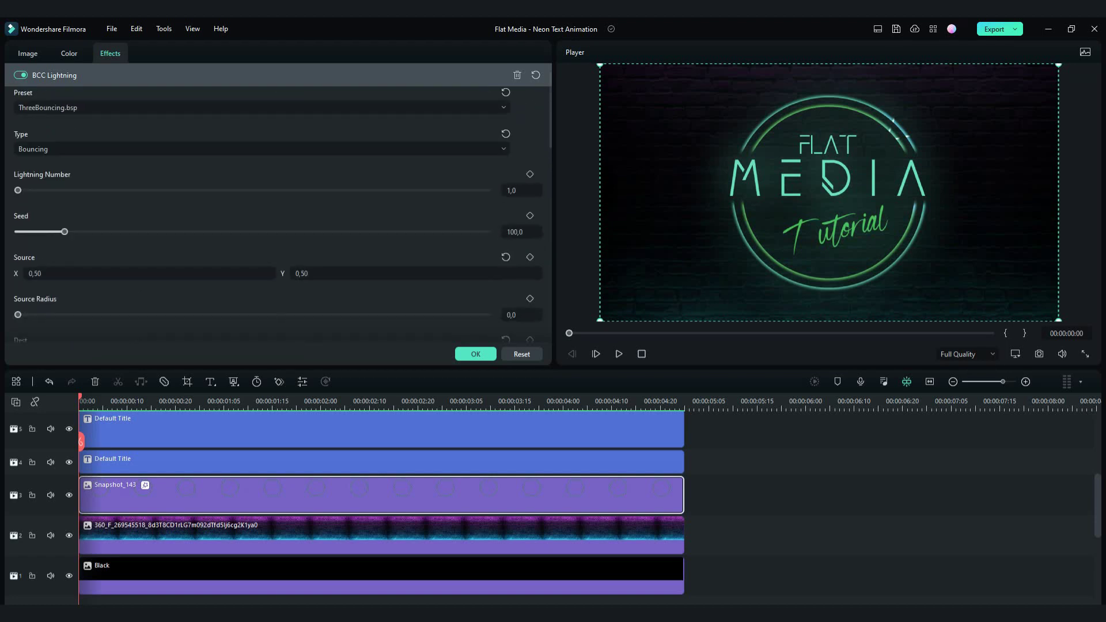
left_click(475, 353)
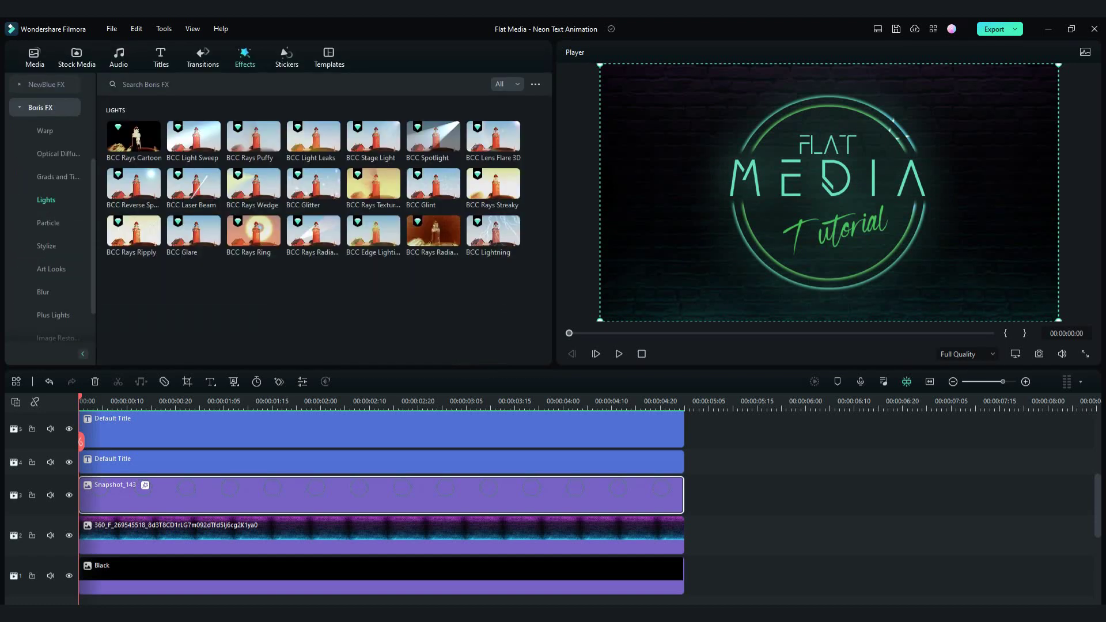
key("space")
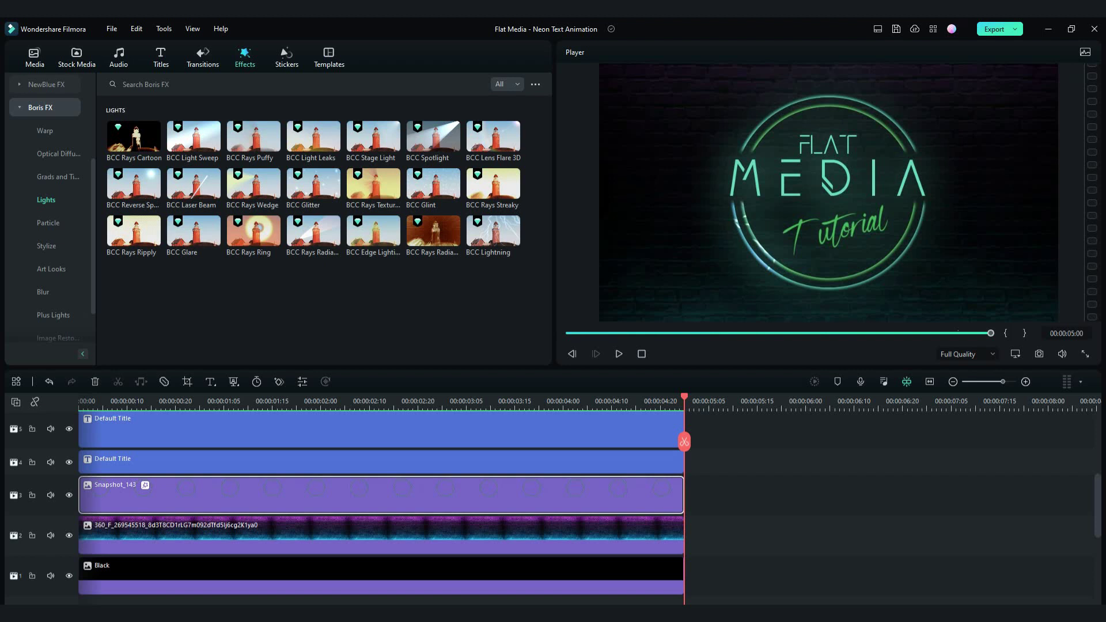
Place the Electricity 2 with Crackles sound on audio track 1 and ElectricityArcing1 on track 2, both starting at zero.
left_click(35, 57)
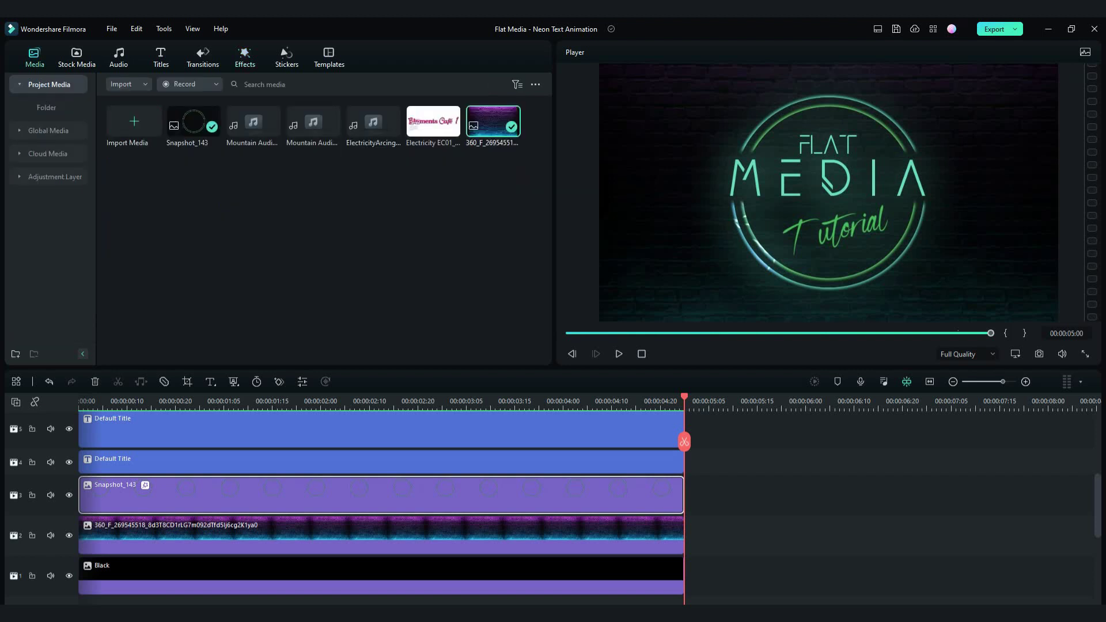
scroll(380, 506, "down", 1)
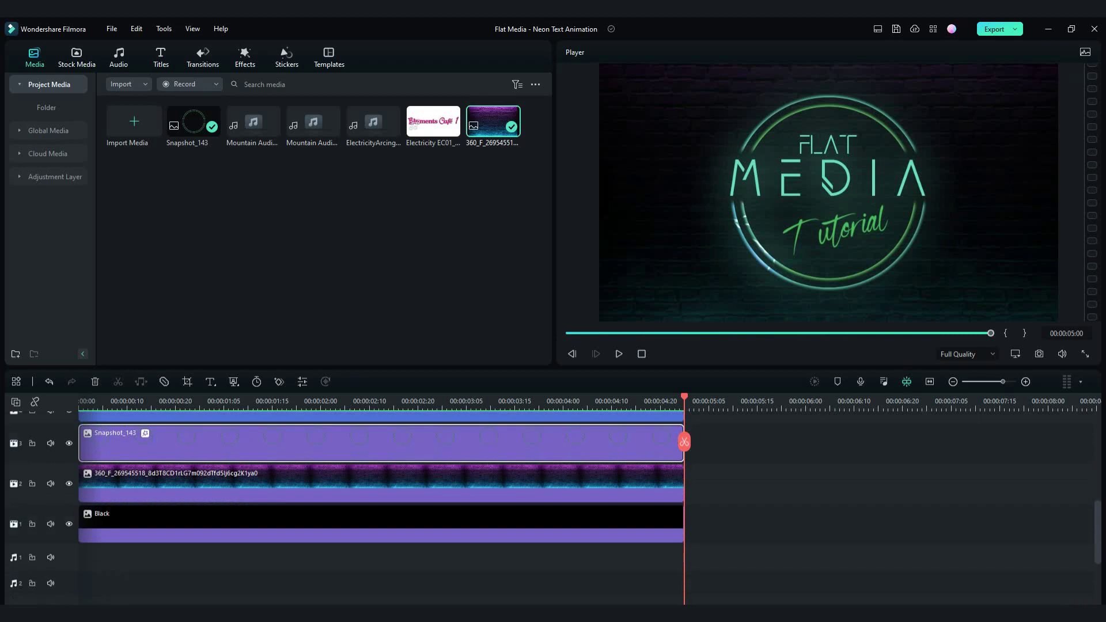
left_click_drag(253, 122, 115, 556)
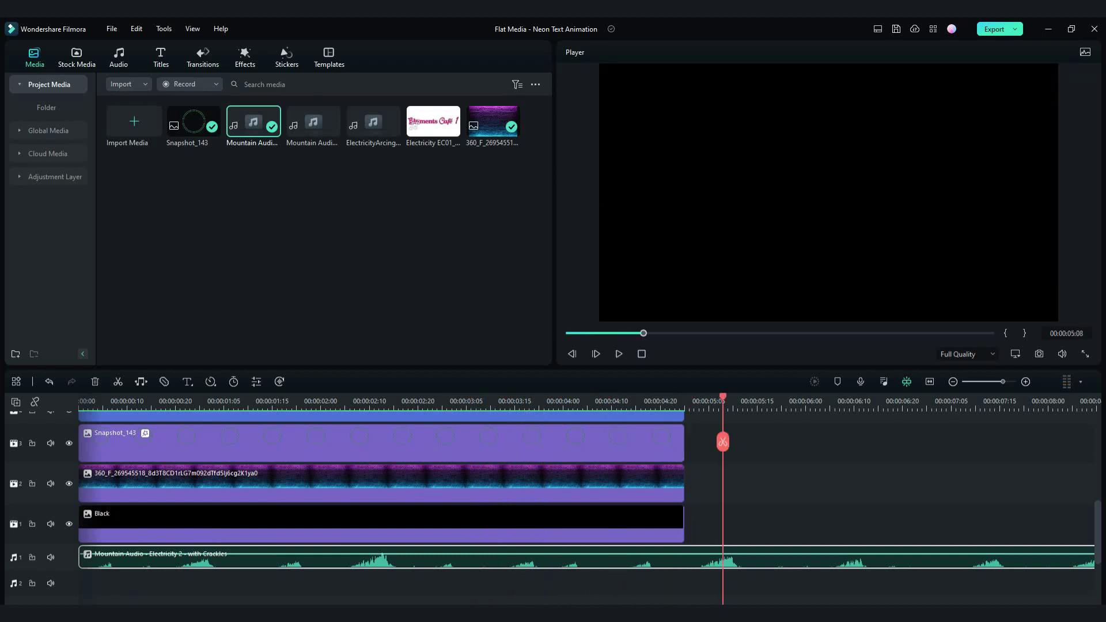
left_click(437, 402)
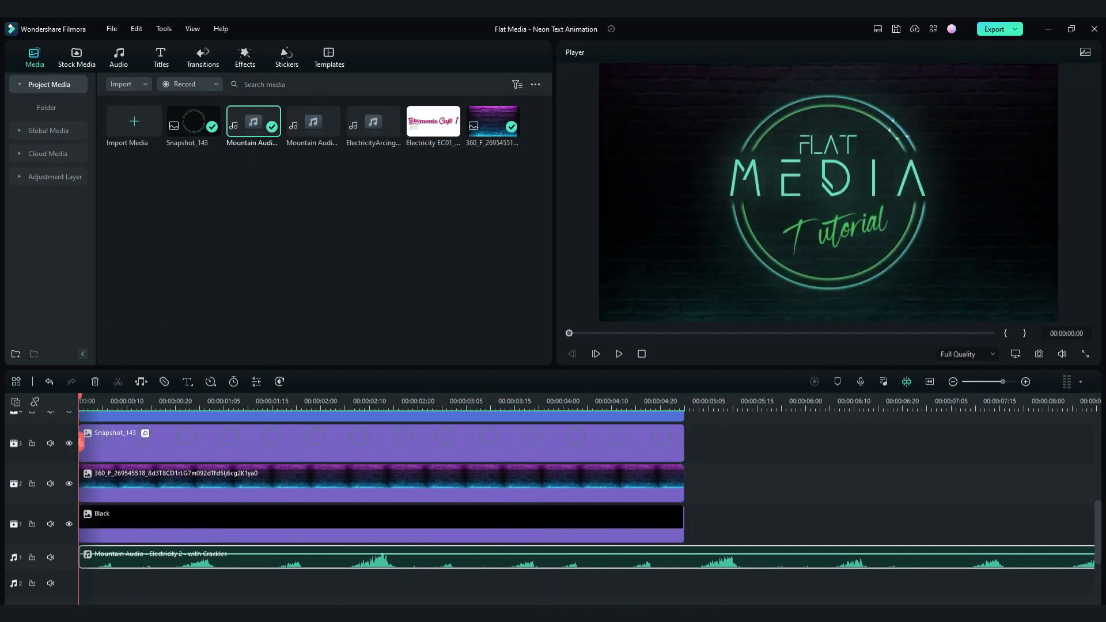
left_click_drag(373, 122, 82, 583)
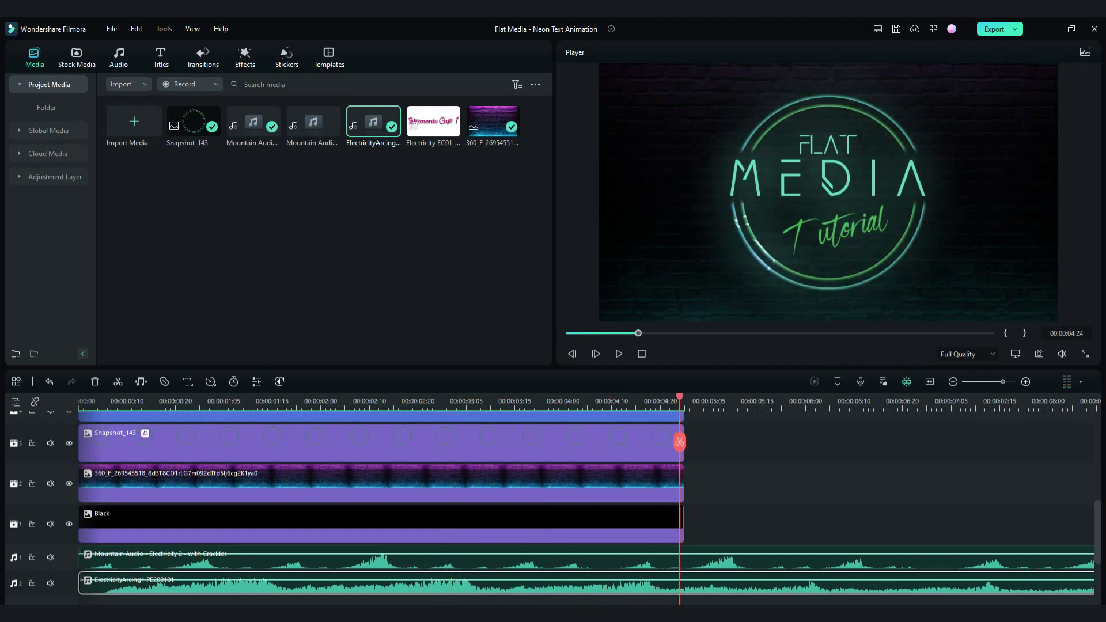
Trim both electricity audio clips so they end together with the video clips at five seconds.
scroll(586, 499, "right", 5)
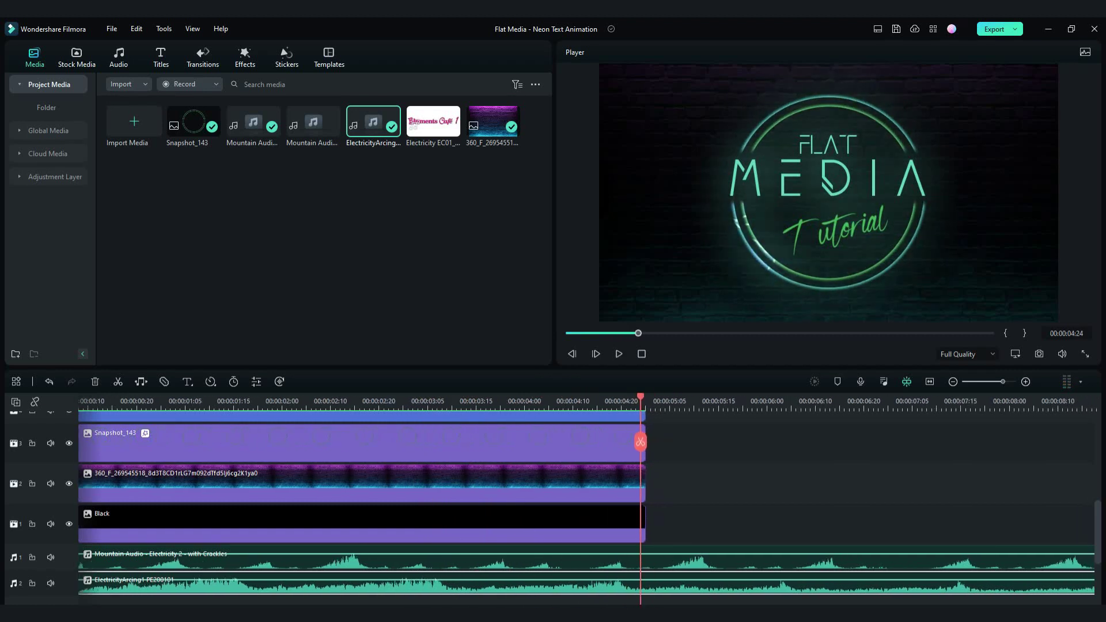
scroll(586, 498, "right", 20)
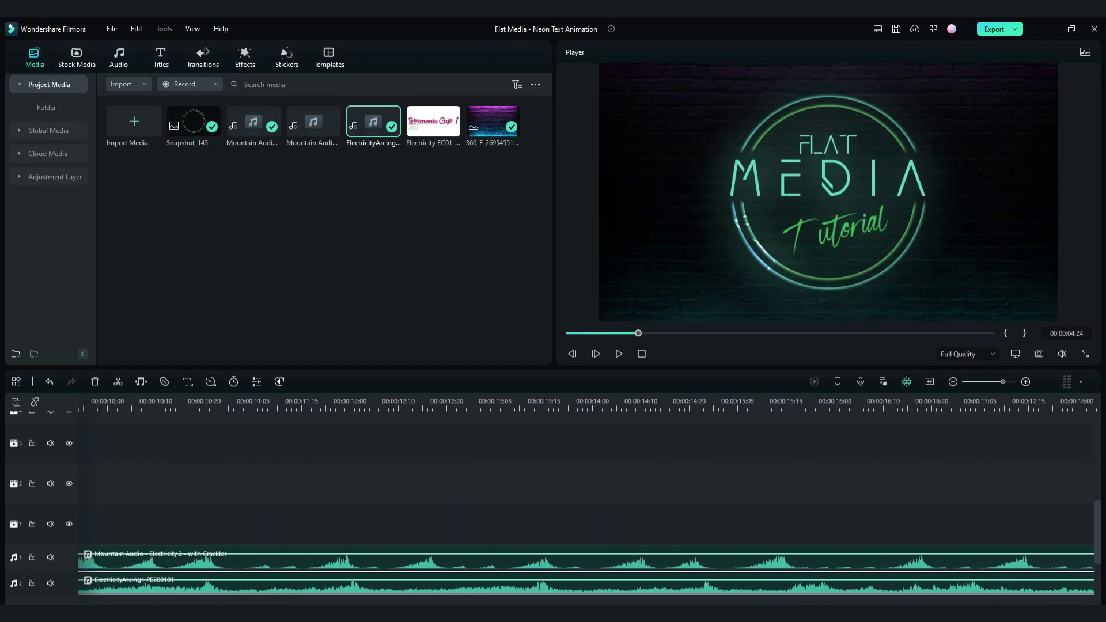
scroll(587, 499, "right", 5)
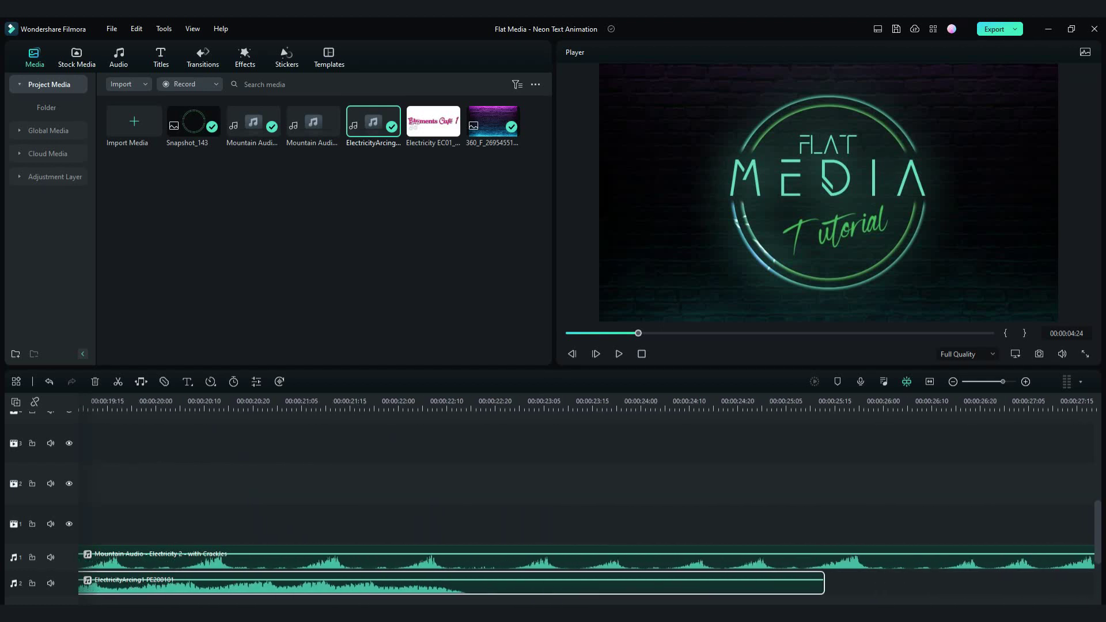
scroll(586, 499, "down", 2)
left_click_drag(824, 509, 344, 510)
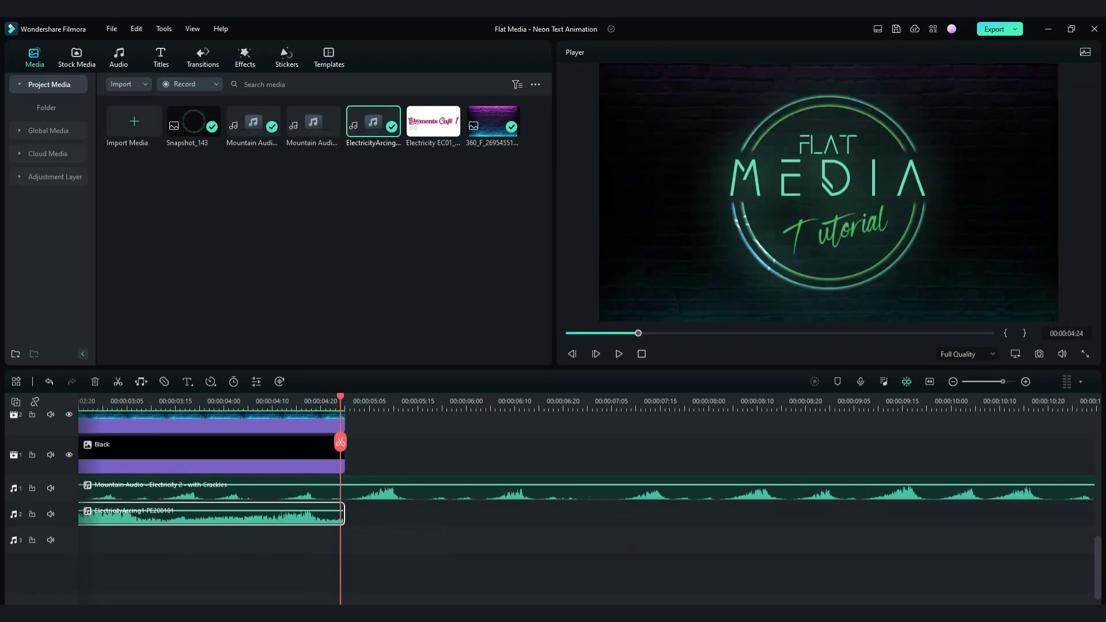
scroll(637, 489, "right", 10)
left_click_drag(638, 480, 681, 481)
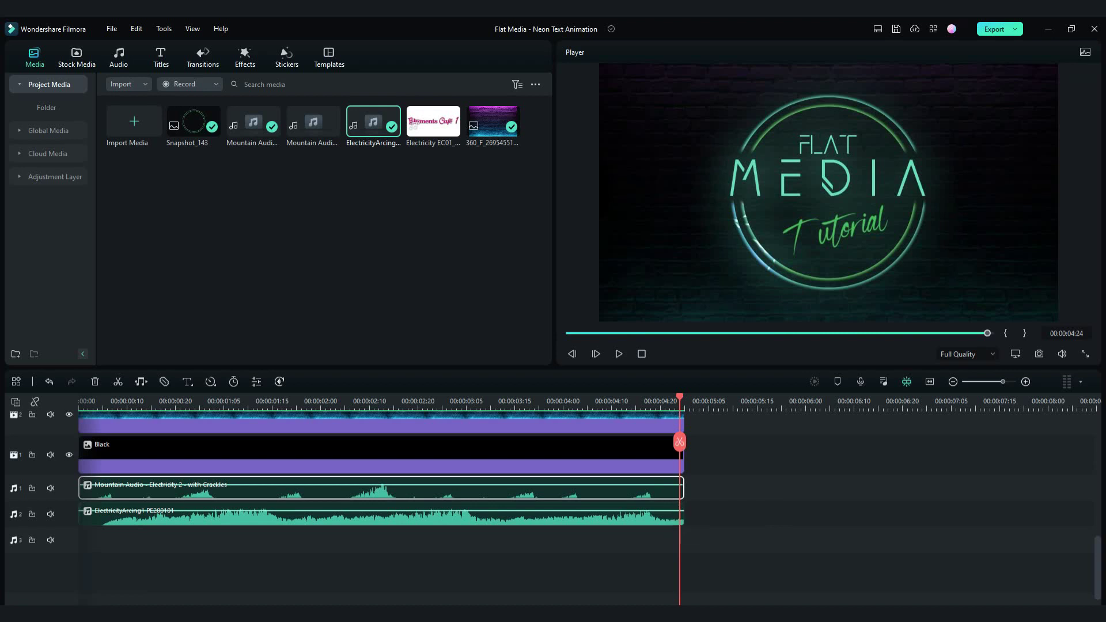